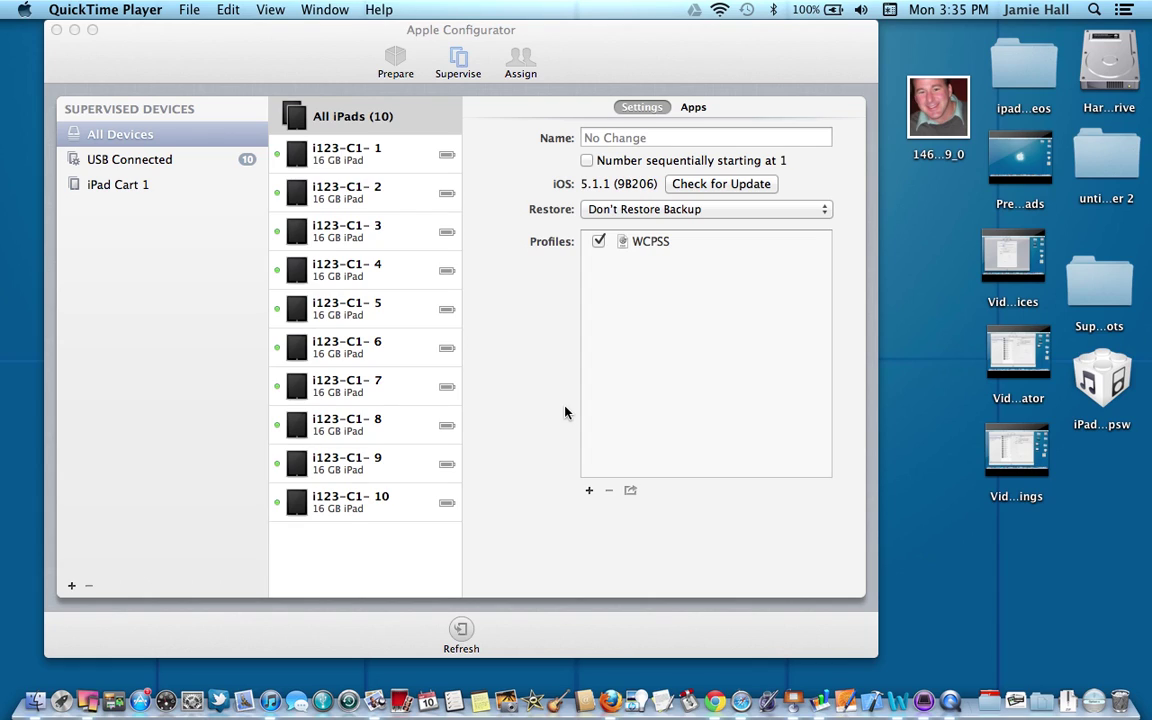
- Bring the Apple Configurator window to the front
{"action": "left_click", "coordinate": [564, 412]}
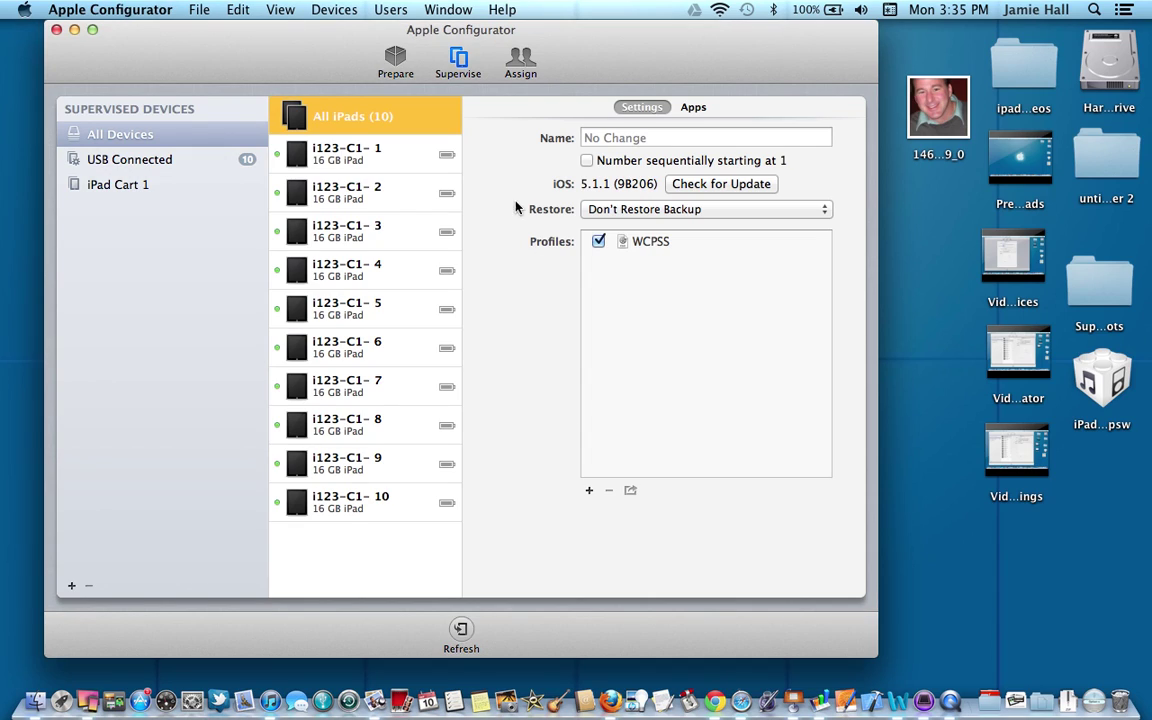
- In the Assign view, add a user group named 'Mr. Hall's Science Class'
{"action": "left_click", "coordinate": [520, 62]}
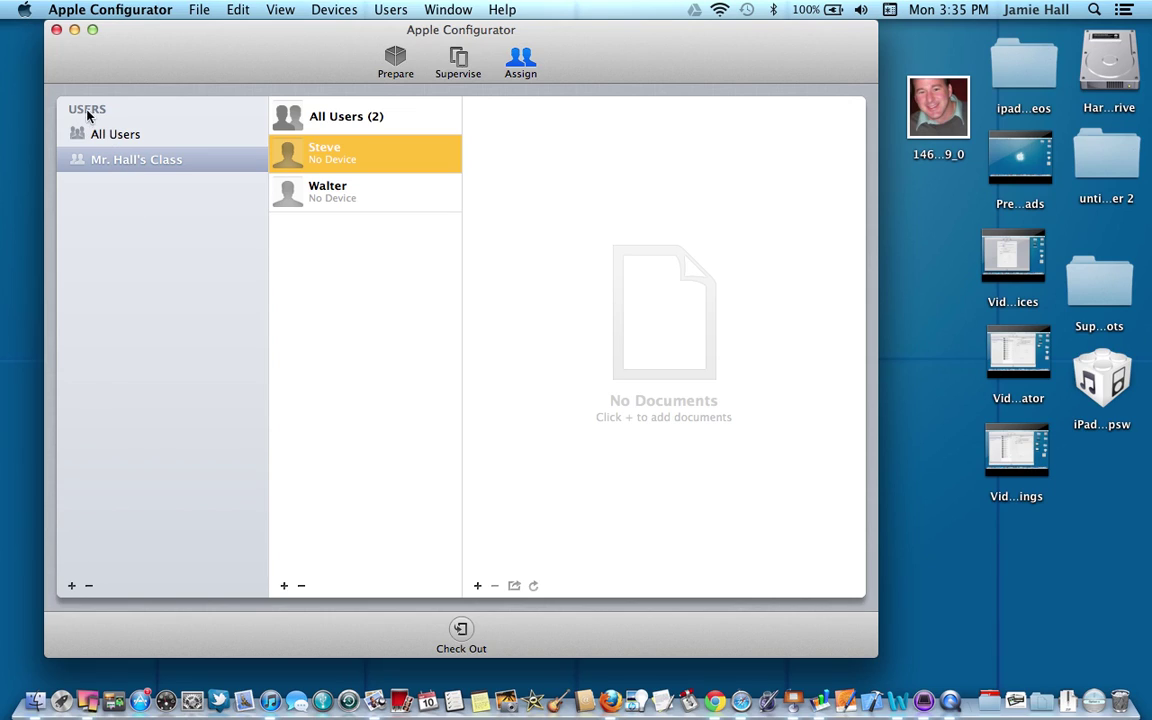
{"action": "left_click", "coordinate": [73, 586]}
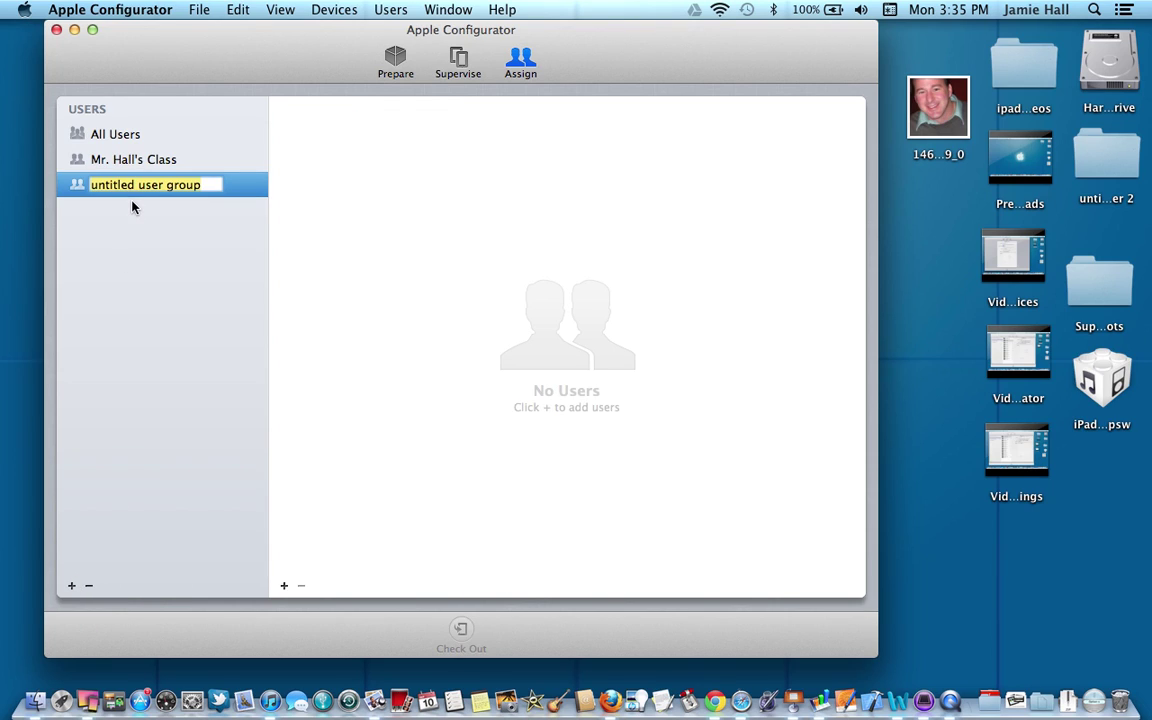
{"action": "type", "text": "Ms"}
{"action": "key", "text": "BackSpace"}
{"action": "type", "text": "r"}
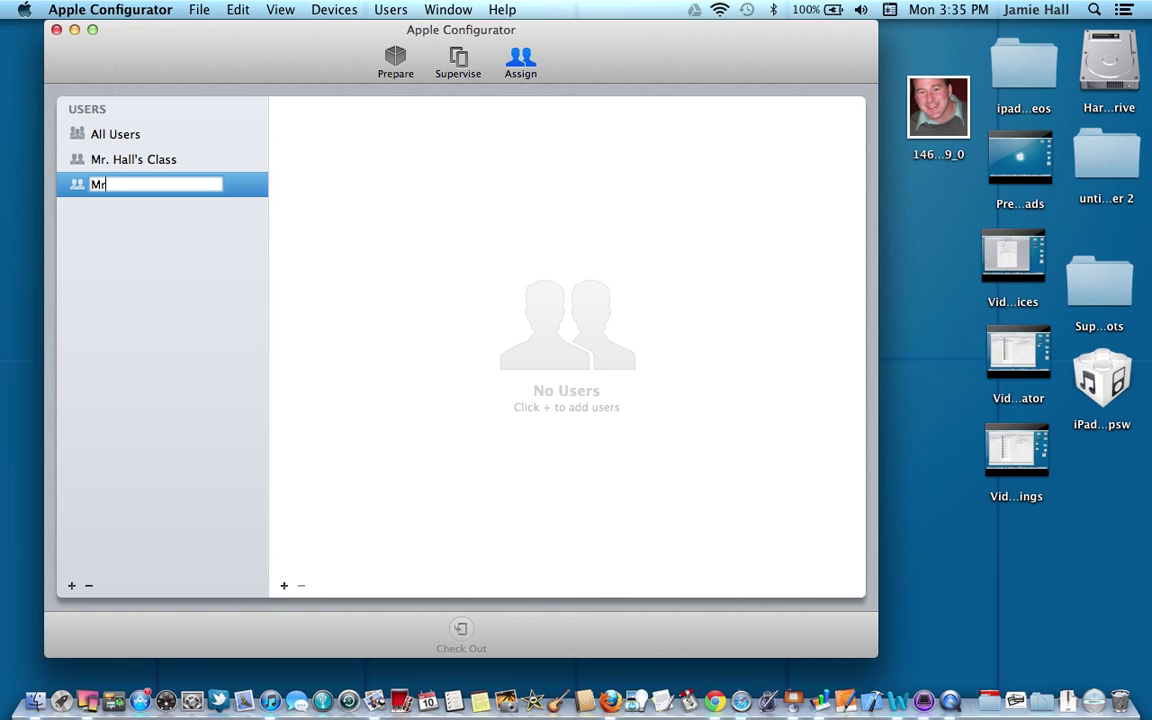
{"action": "type", "text": ". Hall's Science Class"}
{"action": "left_click", "coordinate": [112, 274]}
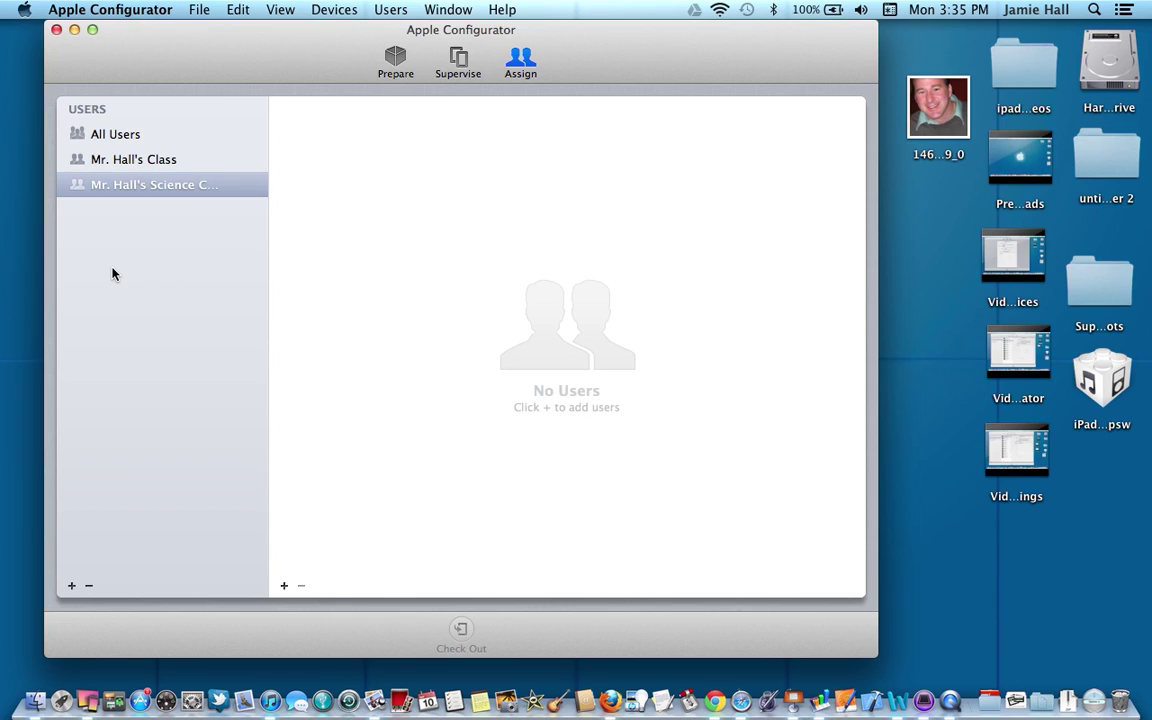
- Add a user named Jamie to the Mr. Hall's Class group
{"action": "left_click", "coordinate": [136, 162]}
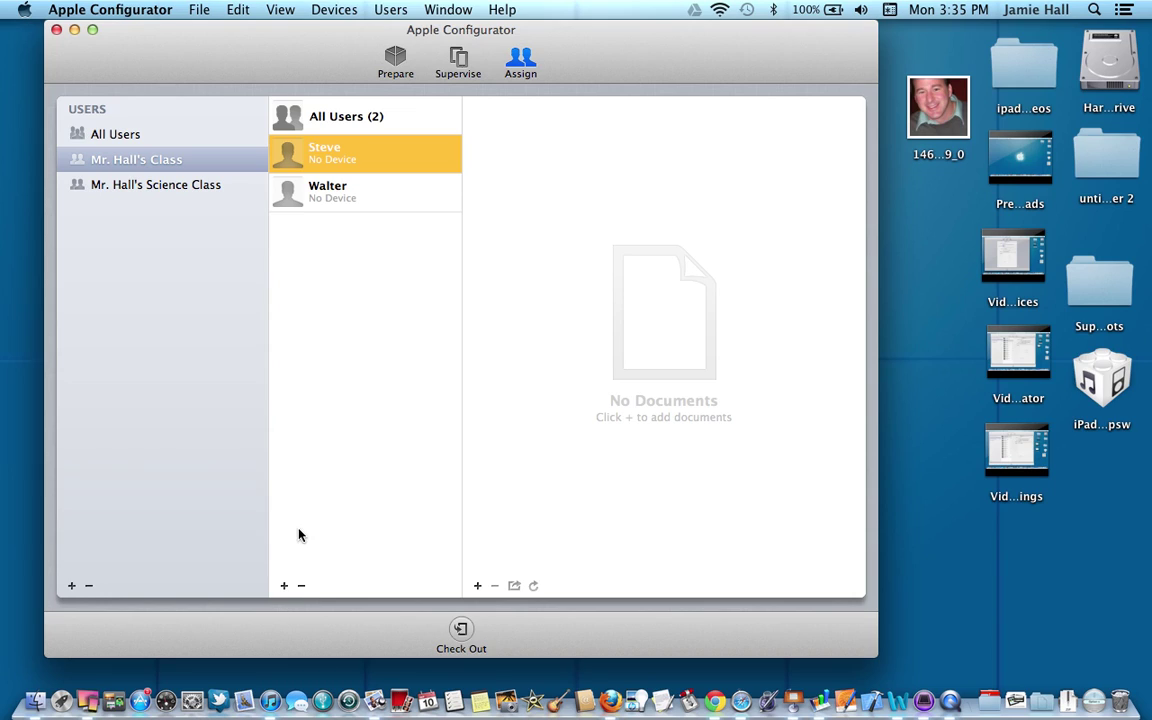
{"action": "left_click", "coordinate": [284, 586]}
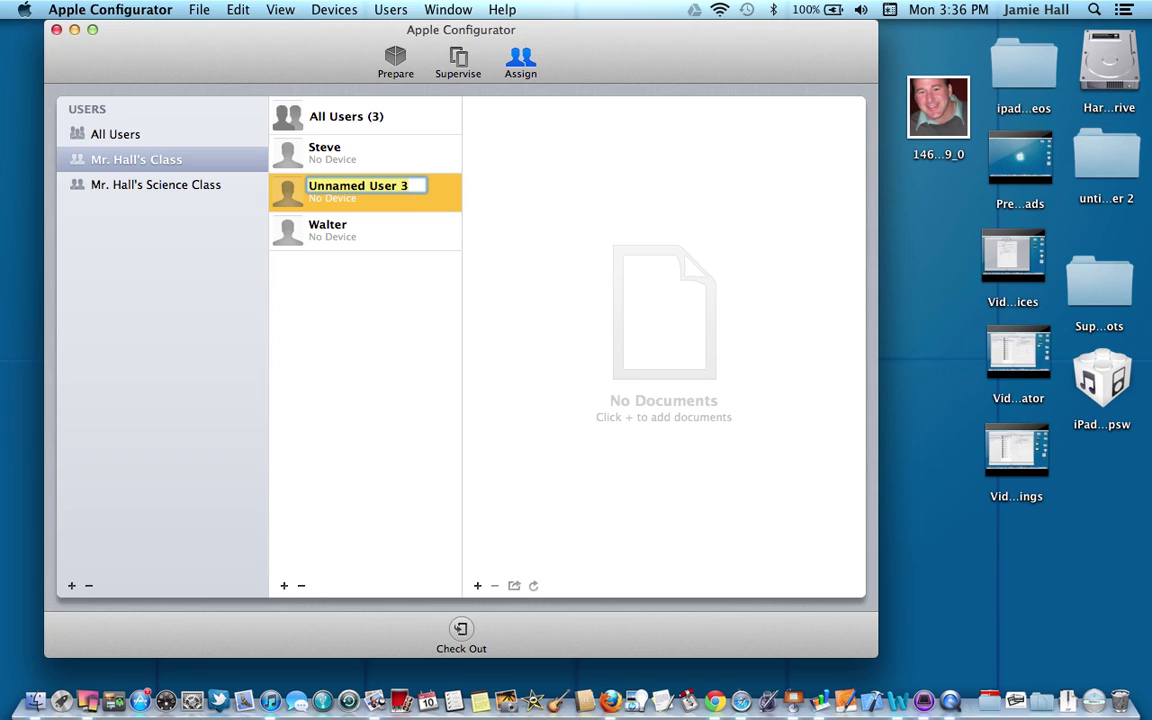
{"action": "type", "text": "Jamie"}
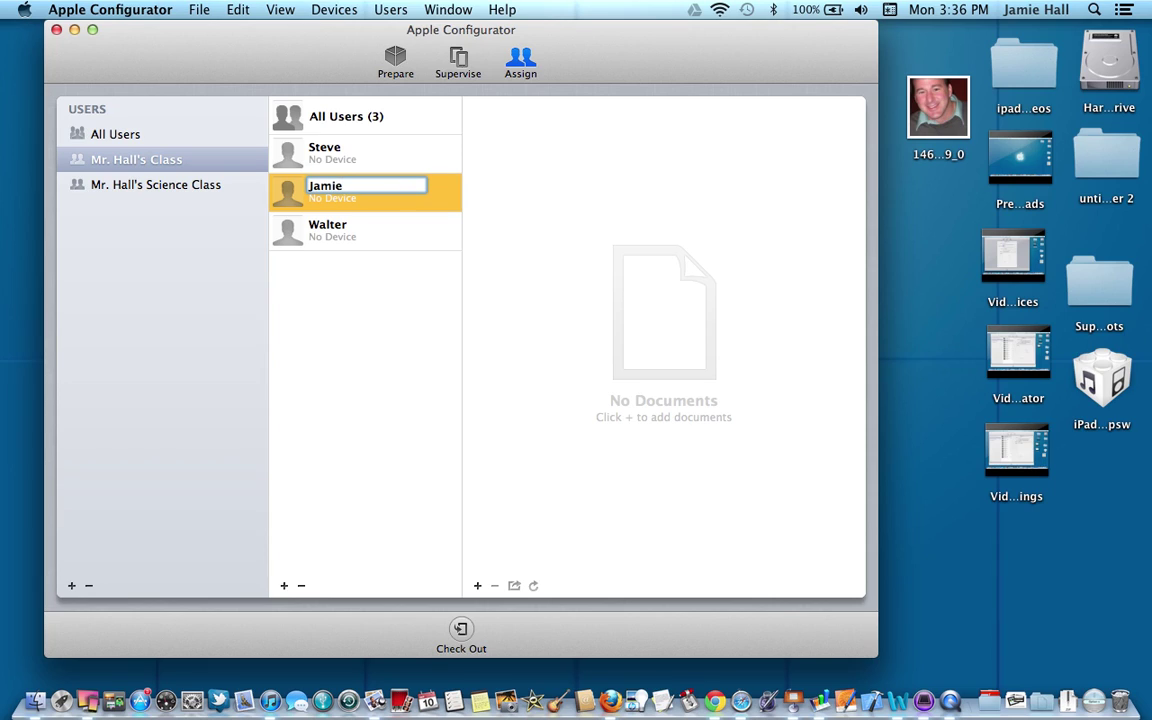
{"action": "key", "text": "Return"}
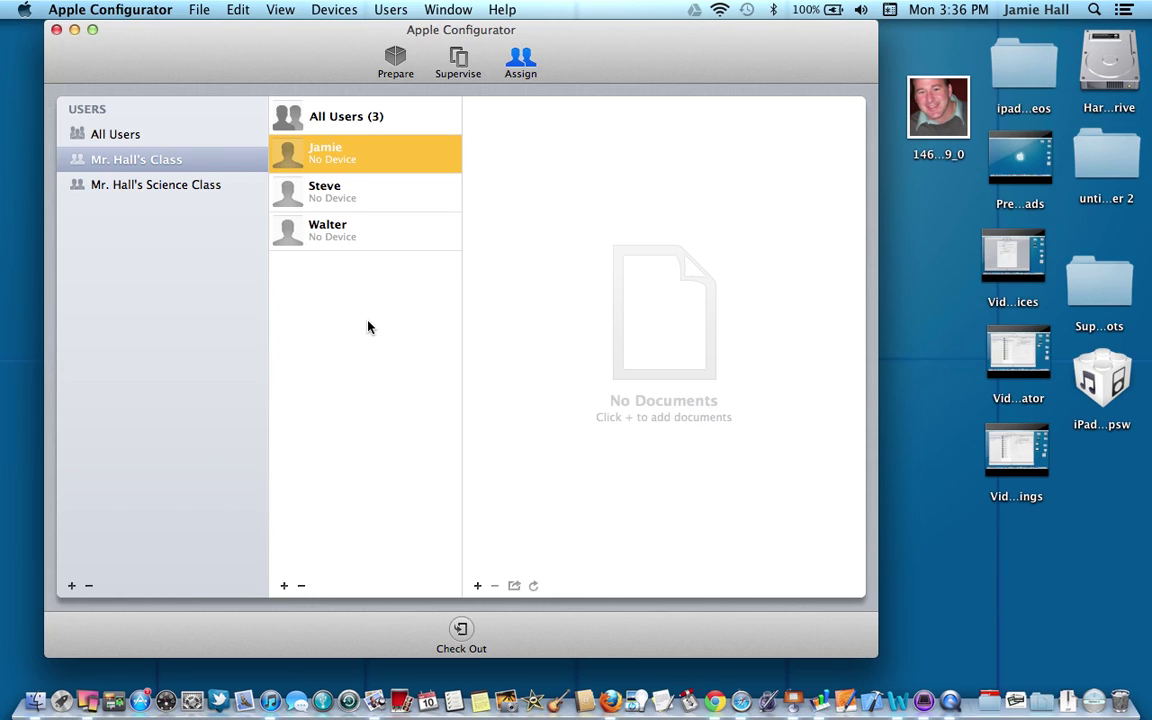
- Give Jamie a profile photo chosen from the recent pictures
{"action": "left_click", "coordinate": [295, 163]}
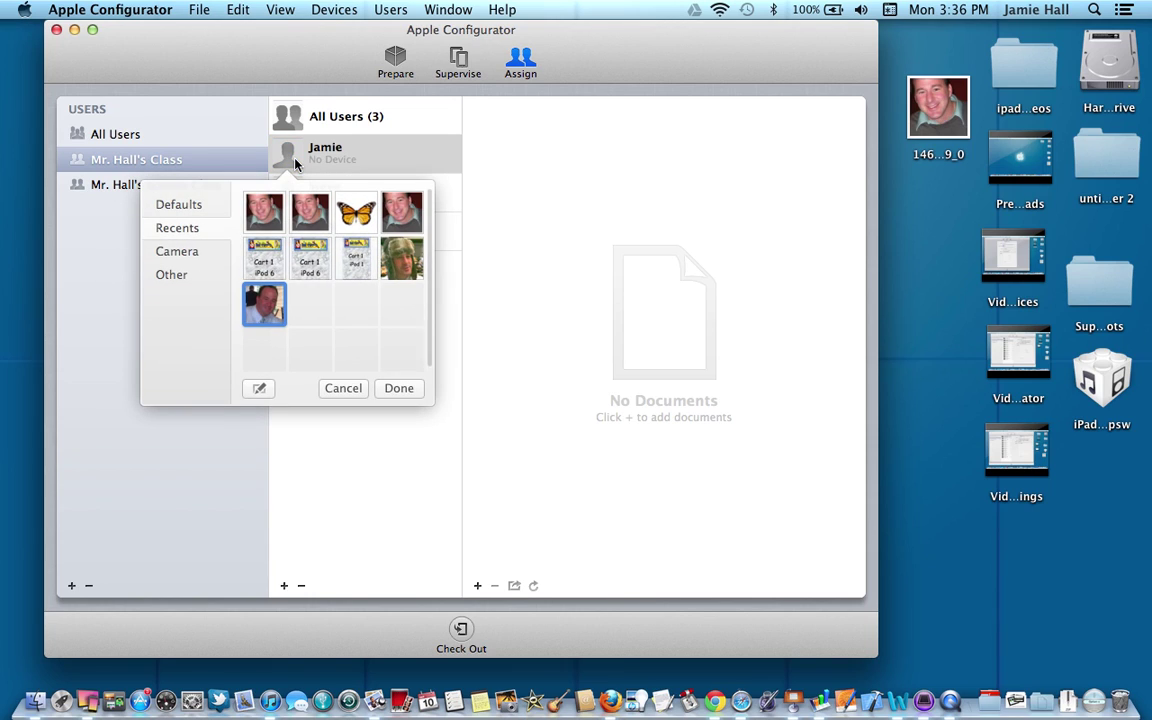
{"action": "left_click", "coordinate": [193, 206]}
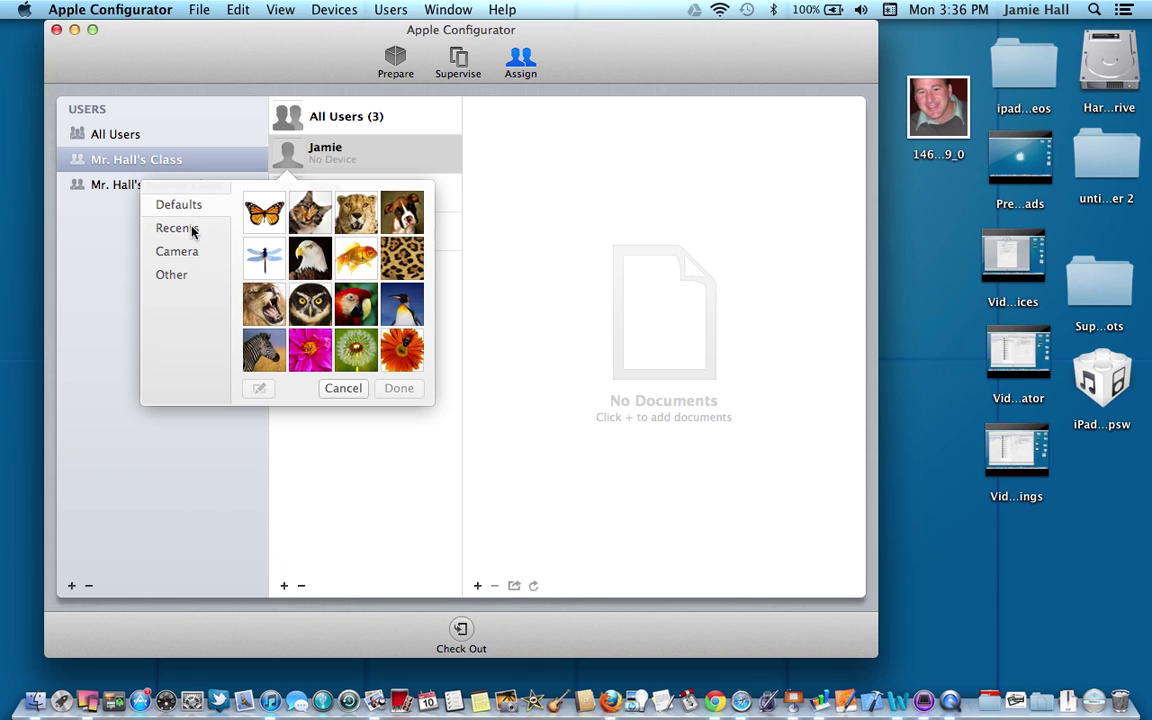
{"action": "left_click", "coordinate": [193, 231]}
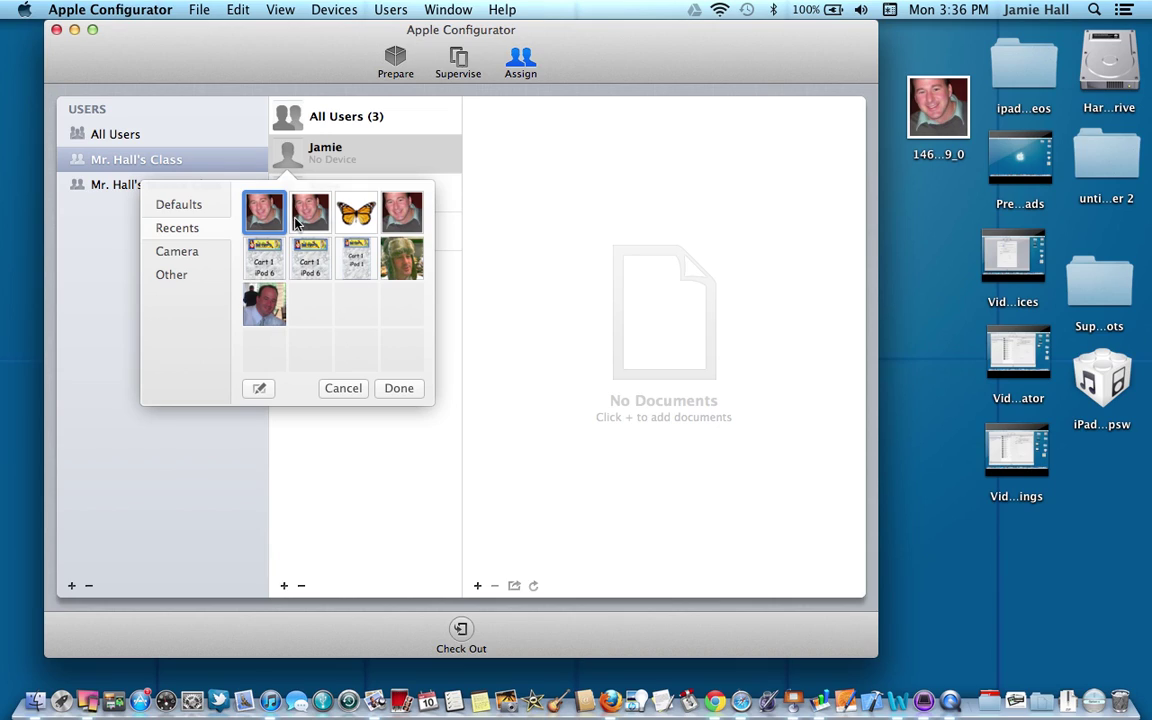
{"action": "left_click", "coordinate": [394, 390]}
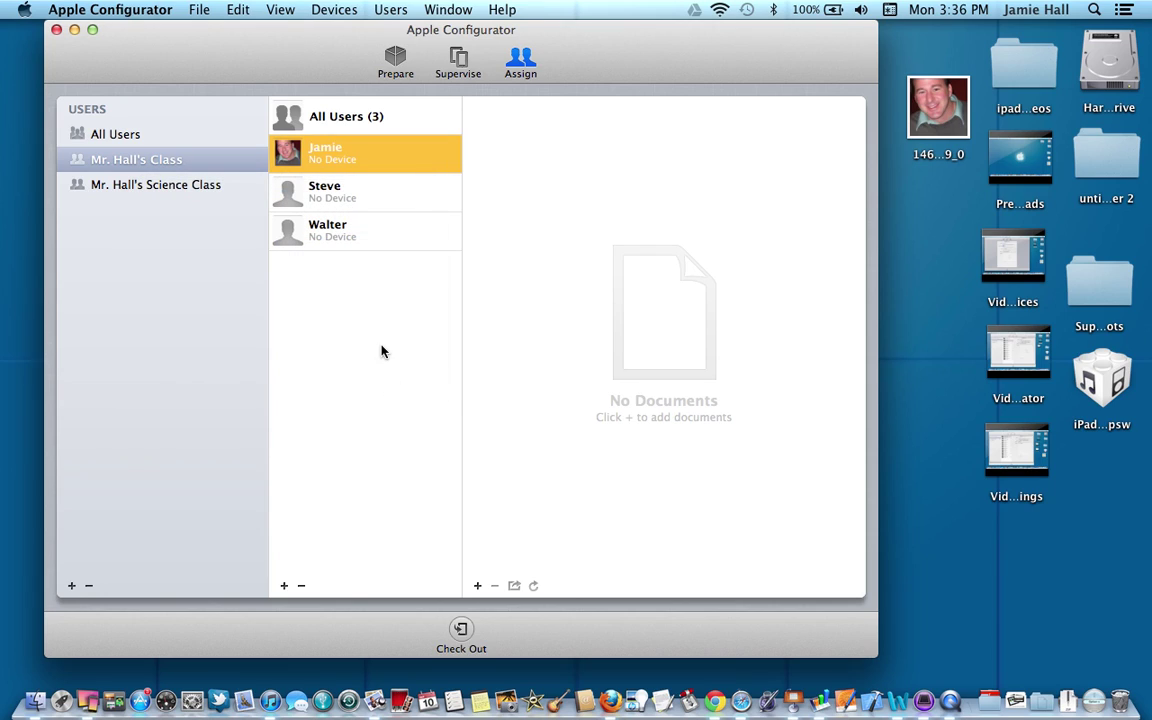
- Give Steve the green-toned photo as his profile picture
{"action": "left_click", "coordinate": [295, 199]}
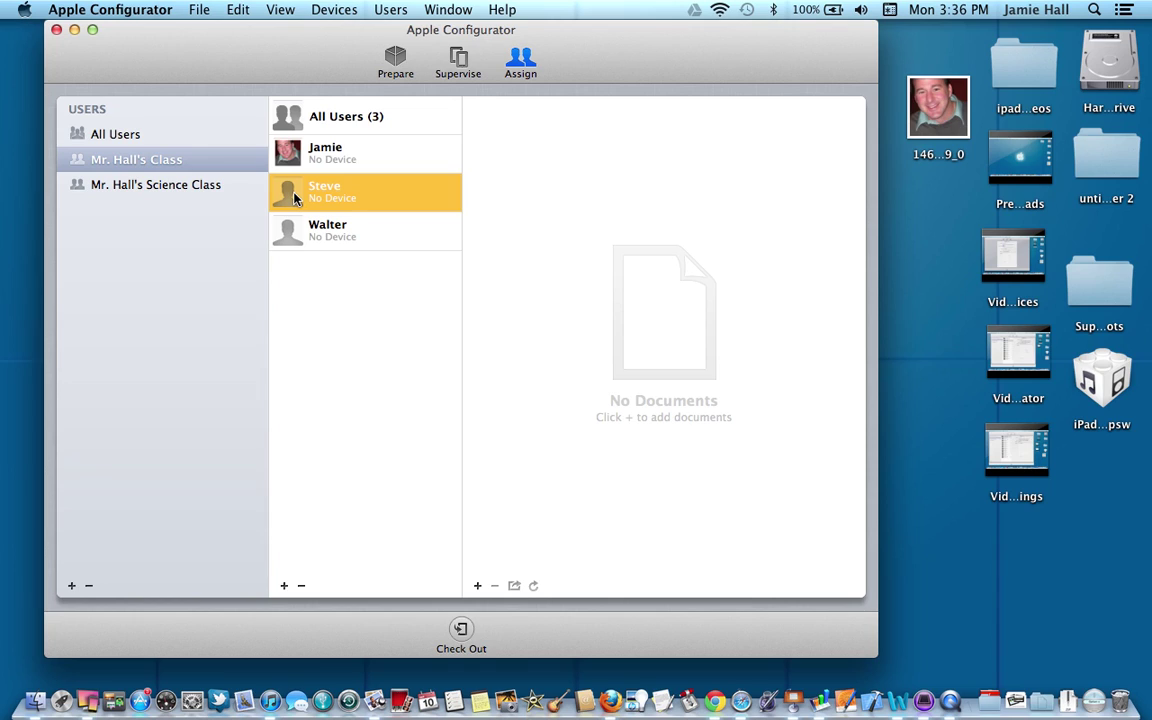
{"action": "left_click", "coordinate": [290, 195]}
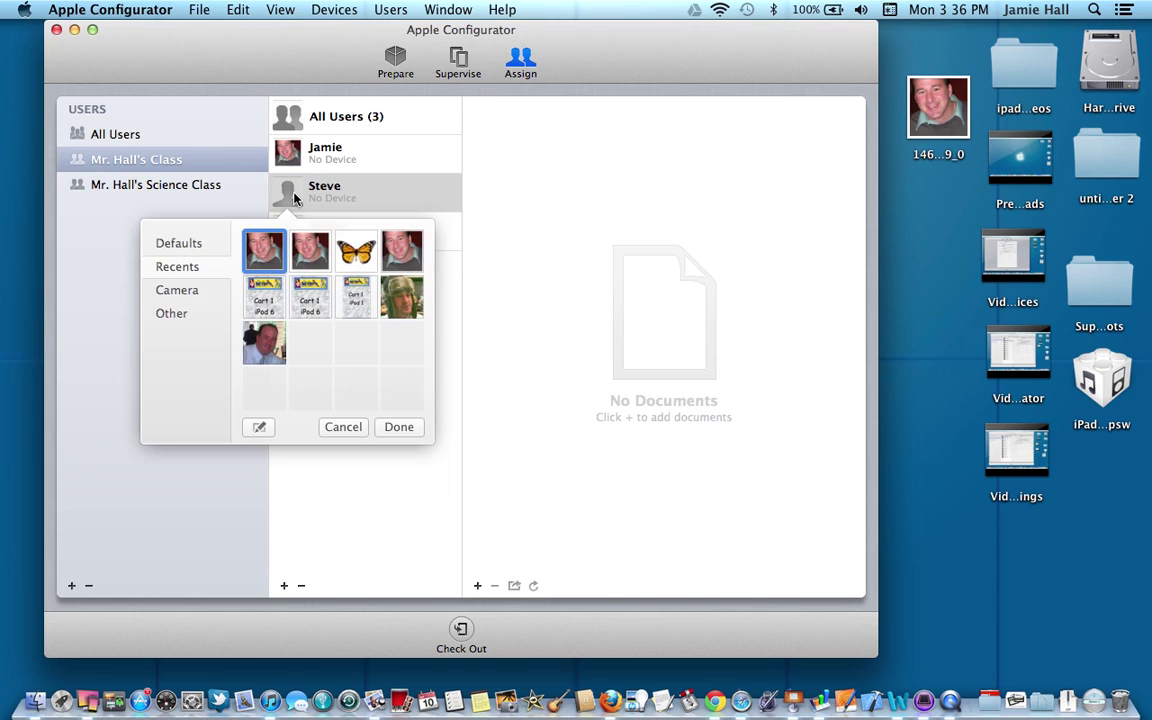
{"action": "left_click", "coordinate": [395, 290]}
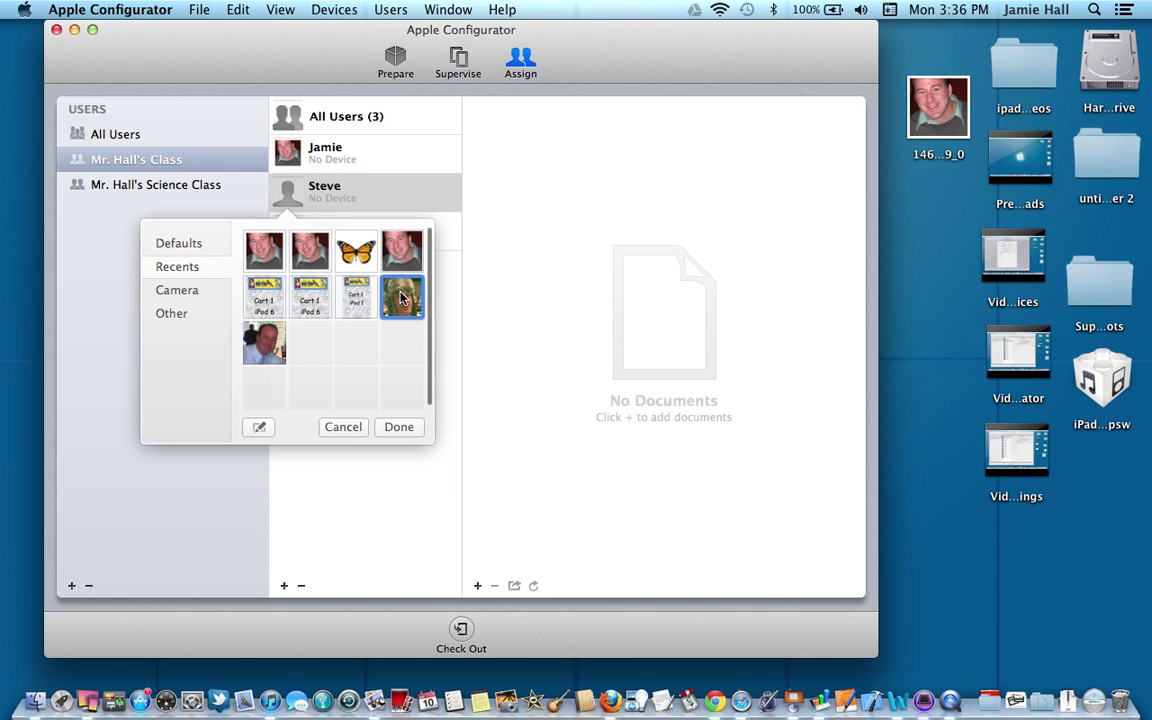
{"action": "left_click", "coordinate": [400, 428]}
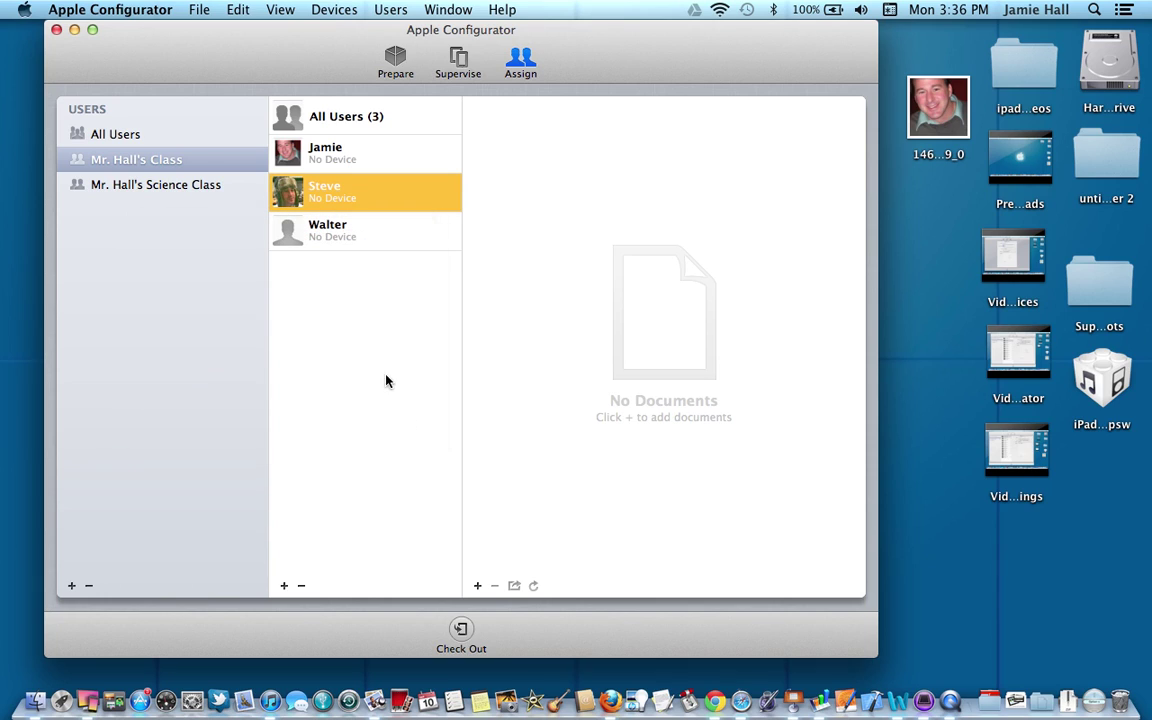
- Give Walter the bottom-left photo as his profile picture
{"action": "left_click", "coordinate": [292, 234]}
{"action": "left_click", "coordinate": [288, 232]}
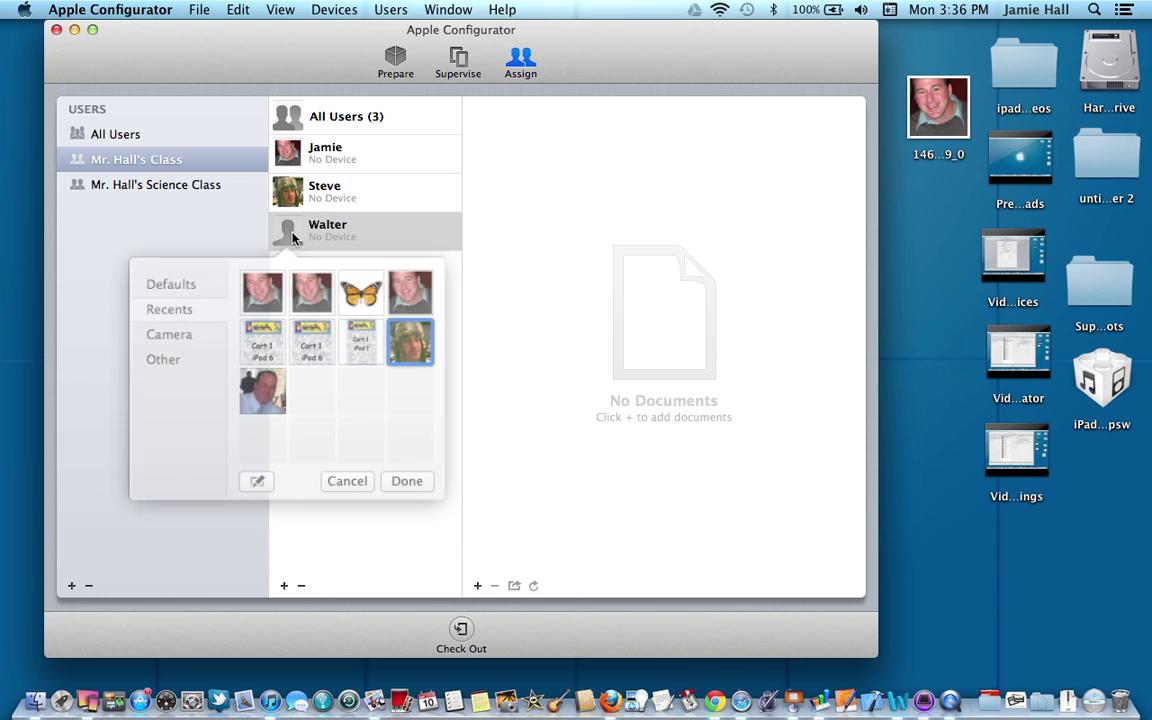
{"action": "left_click", "coordinate": [266, 383]}
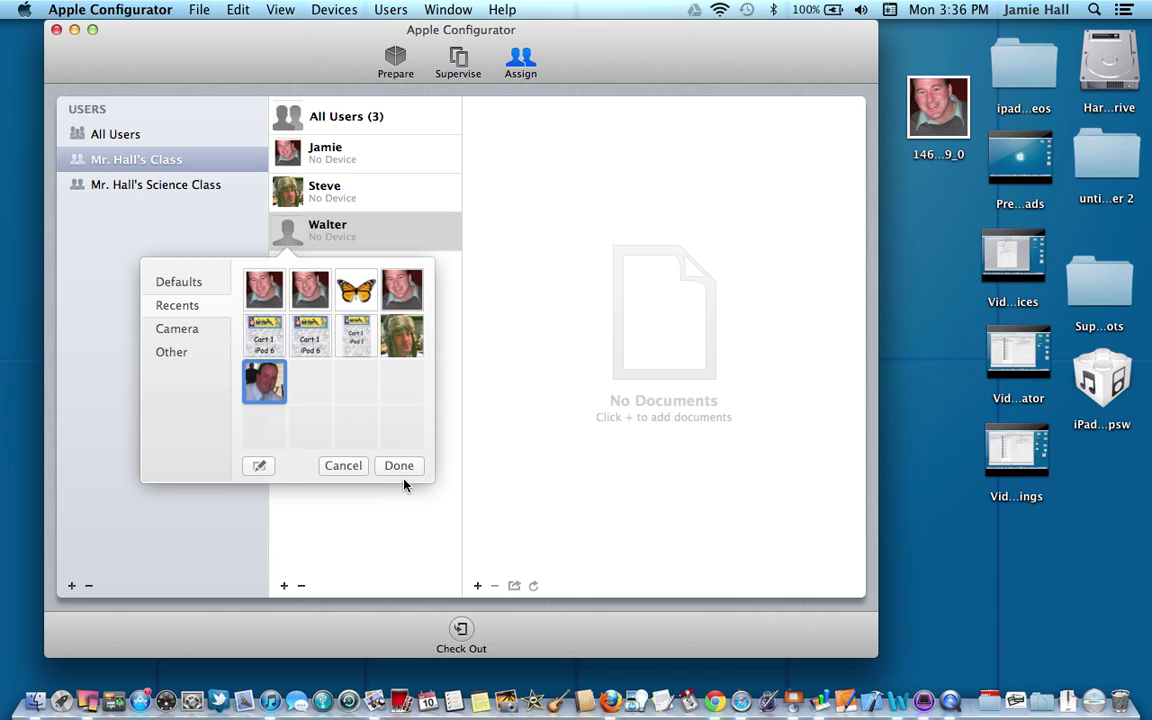
{"action": "left_click", "coordinate": [404, 470]}
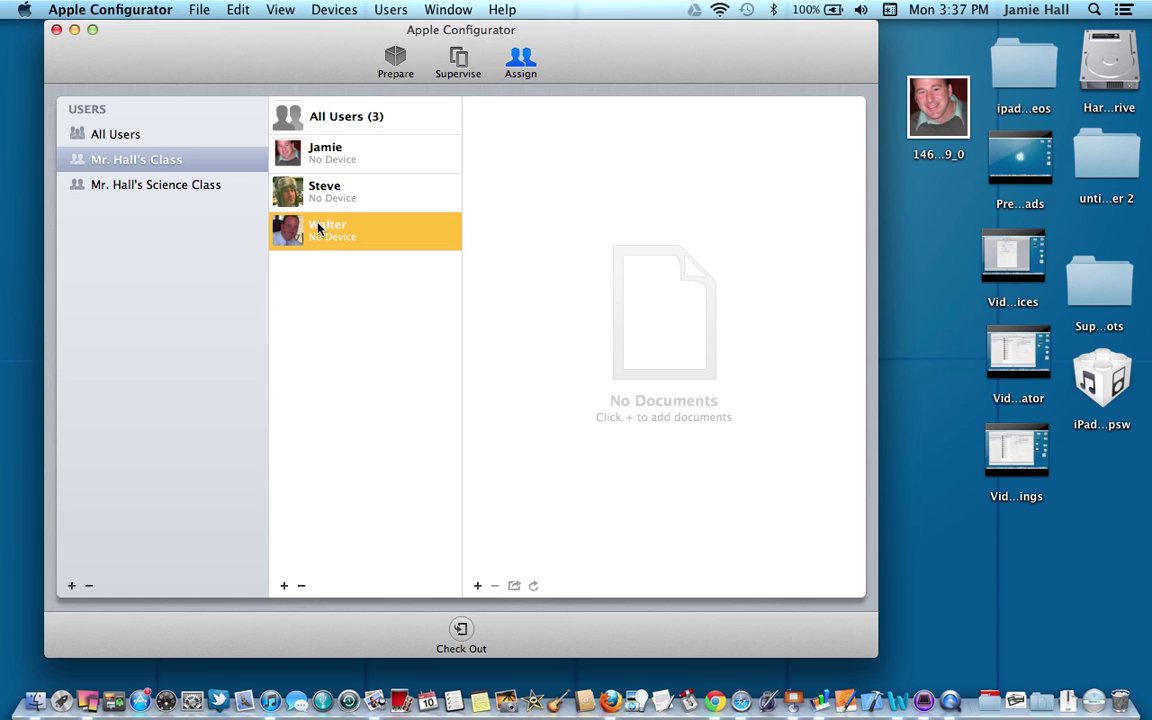
- In Preferences, turn on Include user image for the lock screen
{"action": "left_click", "coordinate": [130, 12]}
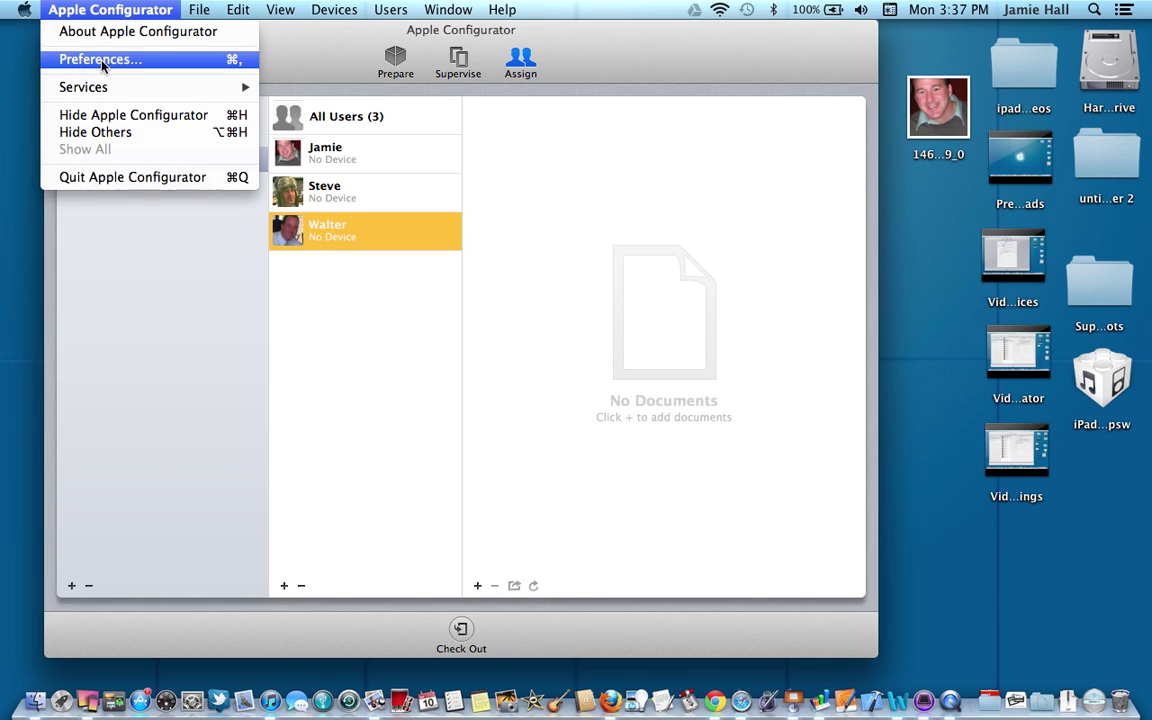
{"action": "left_click", "coordinate": [100, 61]}
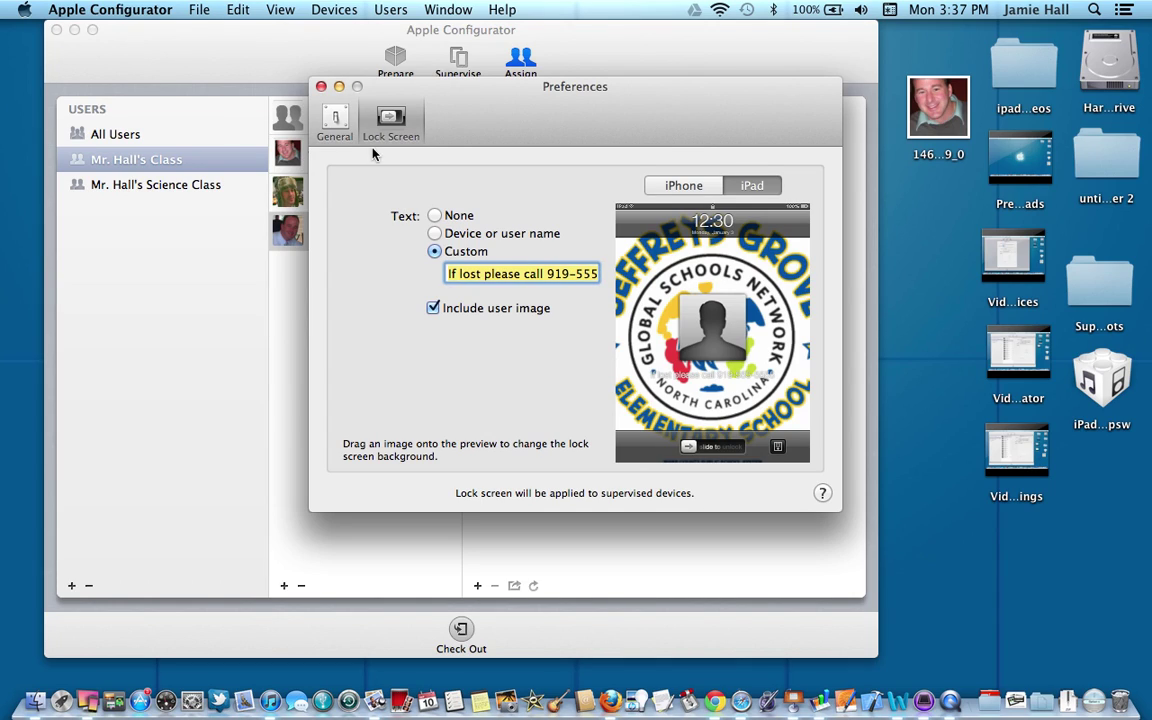
{"action": "left_click", "coordinate": [409, 241]}
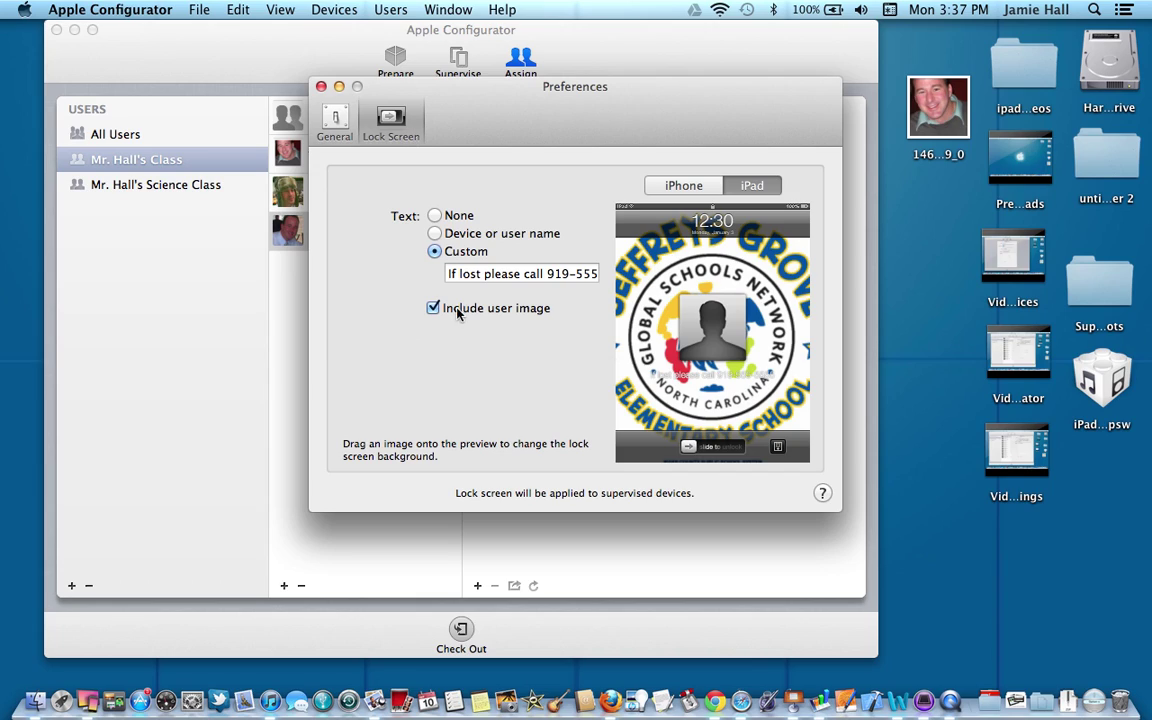
{"action": "left_click", "coordinate": [430, 303]}
{"action": "left_click", "coordinate": [434, 308]}
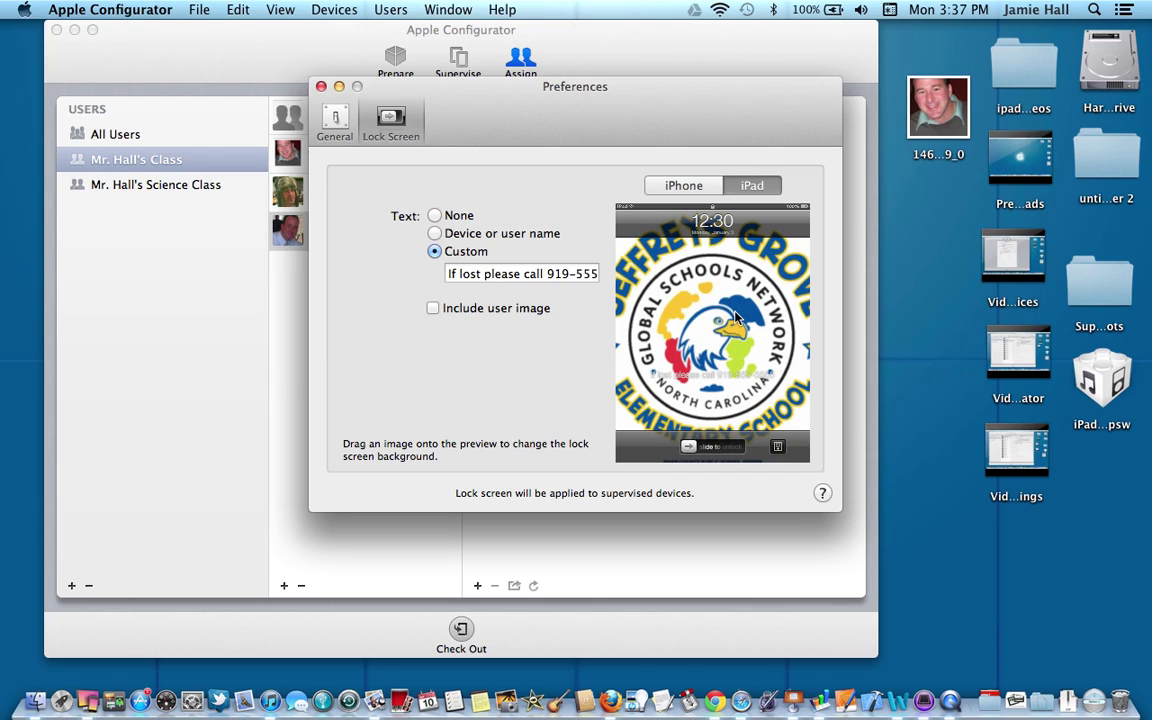
{"action": "left_click", "coordinate": [433, 309]}
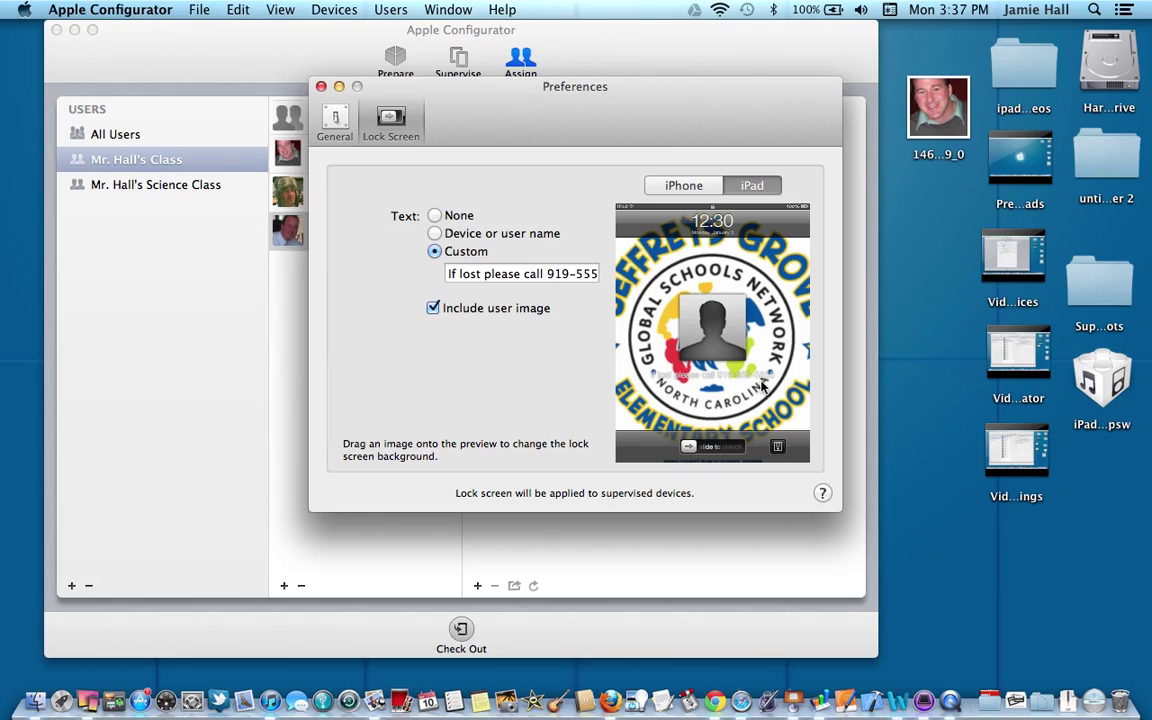
- Delete the area code from the 'If lost please call' lock screen message
{"action": "left_click", "coordinate": [573, 273]}
{"action": "key", "text": "BackSpace"}
{"action": "key", "text": "BackSpace"}
{"action": "key", "text": "BackSpace"}
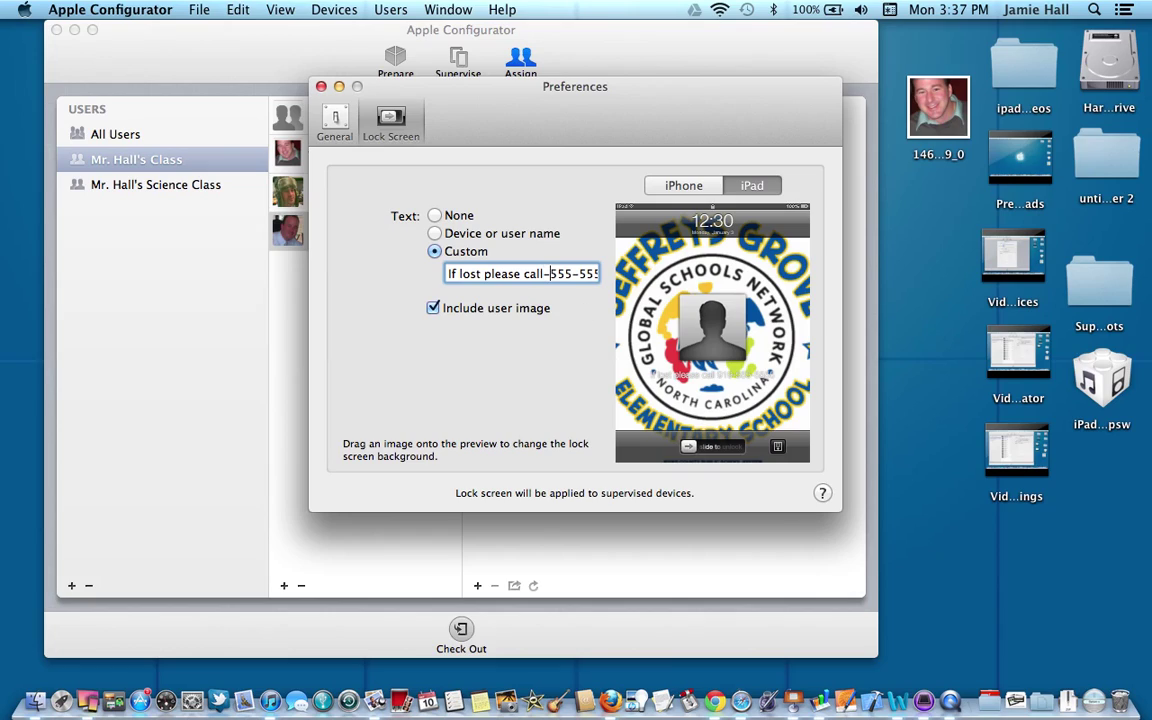
{"action": "key", "text": "BackSpace"}
- Close Preferences and check out iPad i123-C1-4 from iPad Cart 1 to Jamie
{"action": "left_click", "coordinate": [321, 87]}
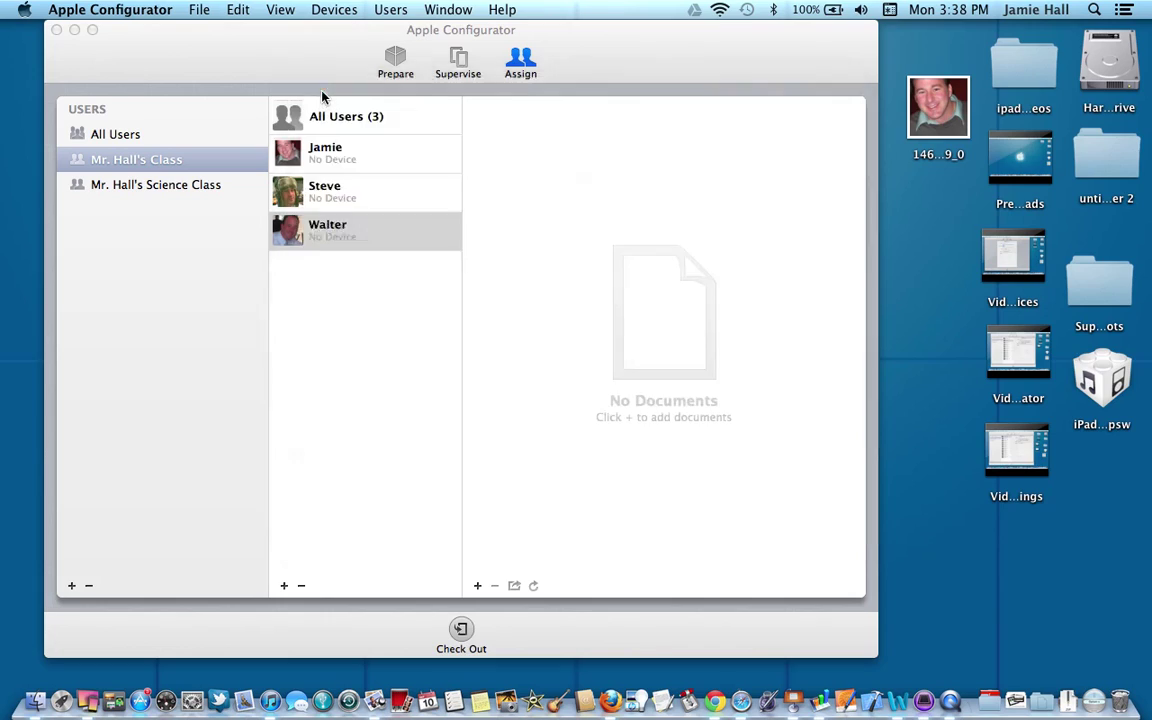
{"action": "left_click", "coordinate": [315, 158]}
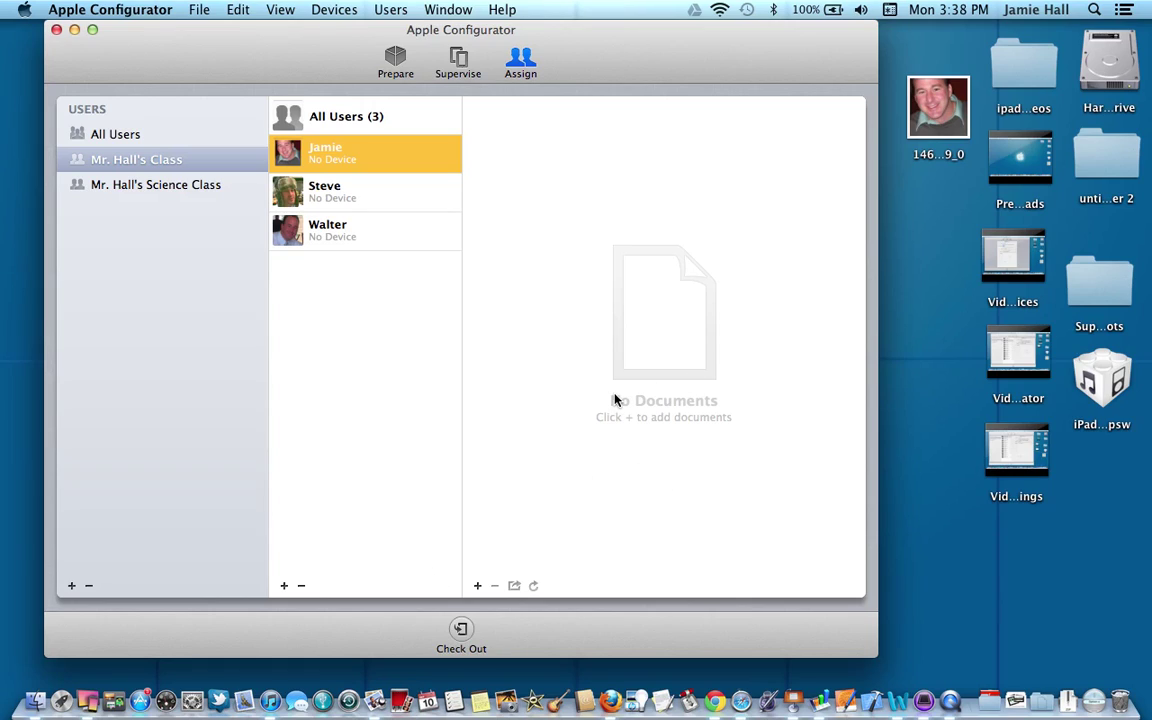
{"action": "left_click", "coordinate": [462, 630]}
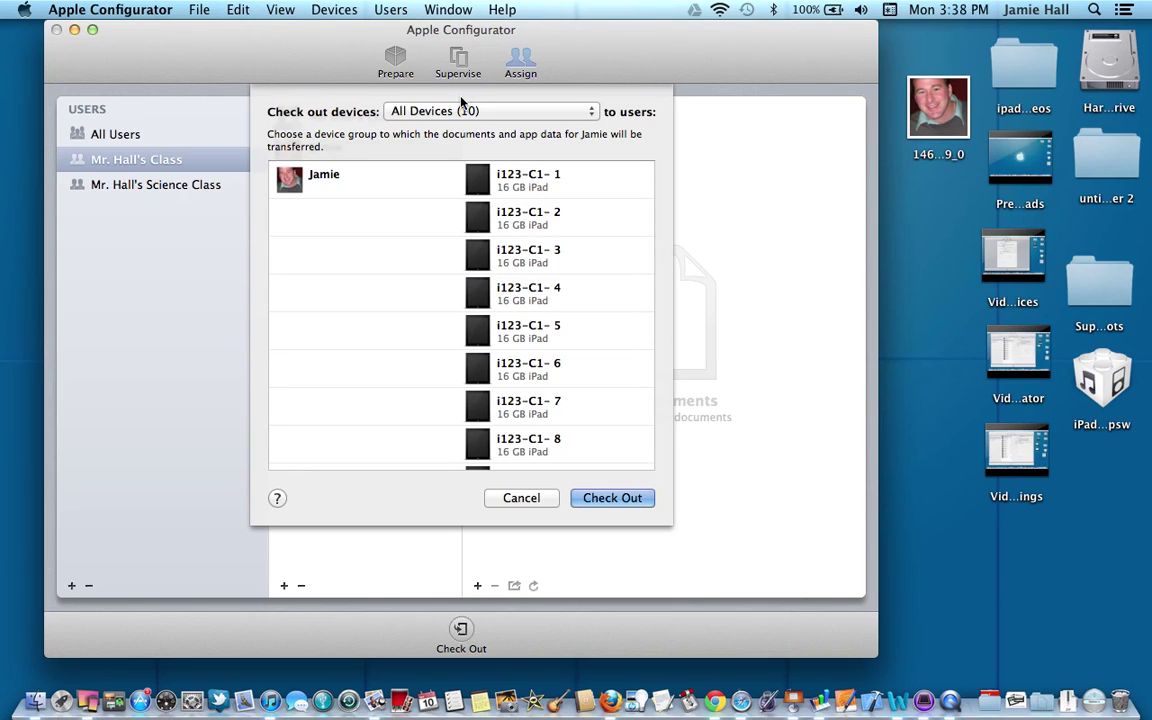
{"action": "left_click", "coordinate": [465, 111]}
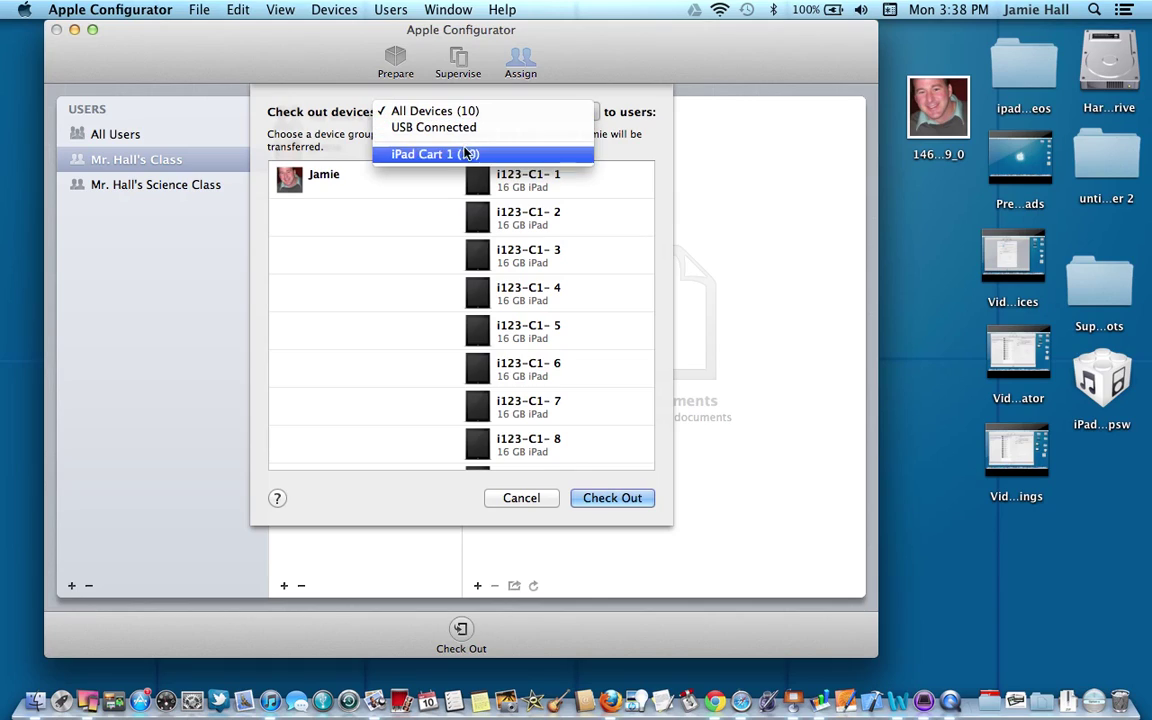
{"action": "left_click", "coordinate": [435, 153]}
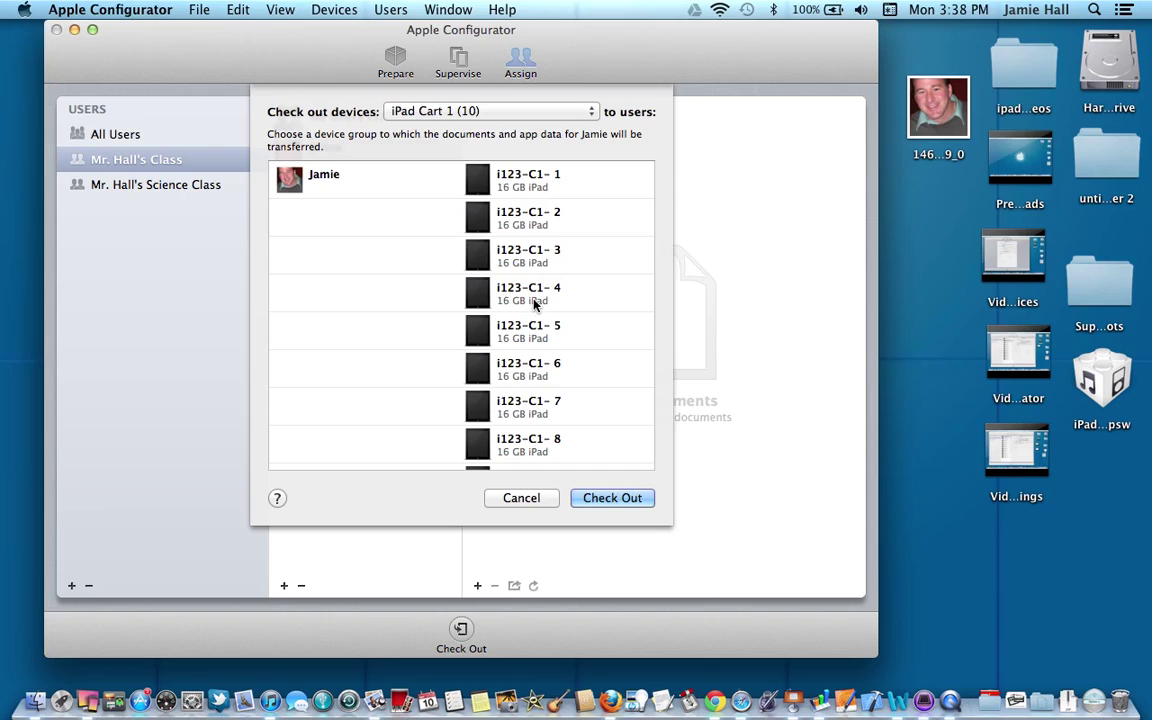
{"action": "left_click_drag", "start_coordinate": [535, 303], "coordinate": [522, 187]}
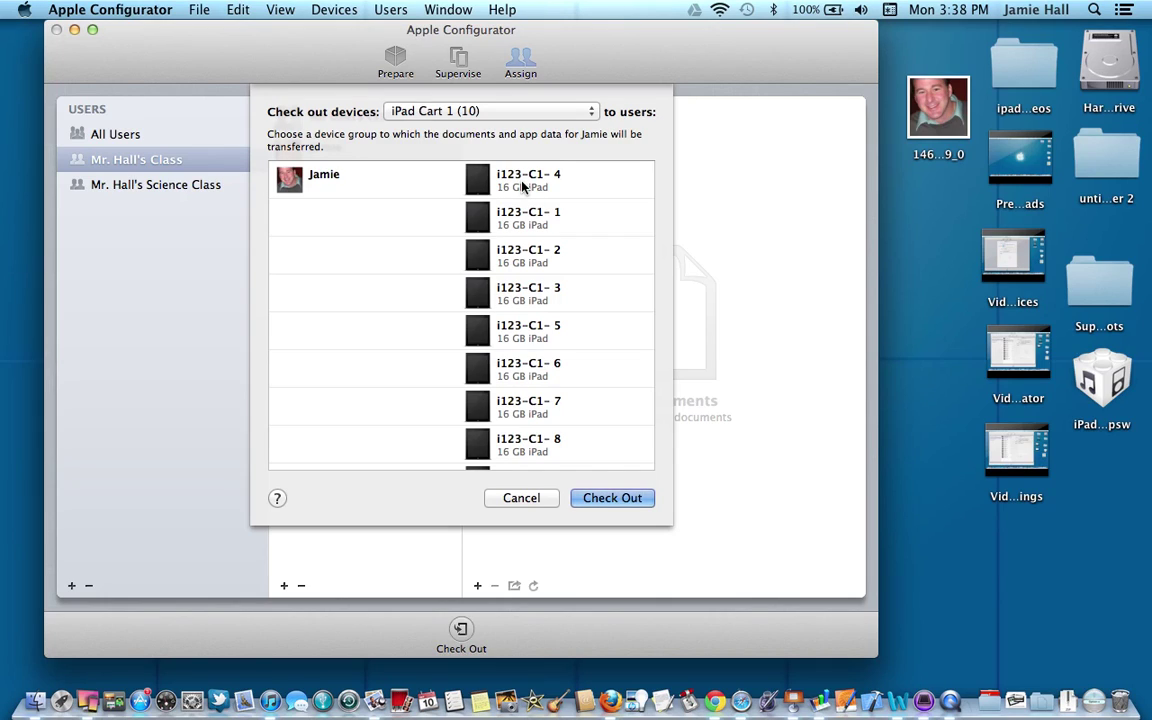
{"action": "left_click", "coordinate": [612, 500]}
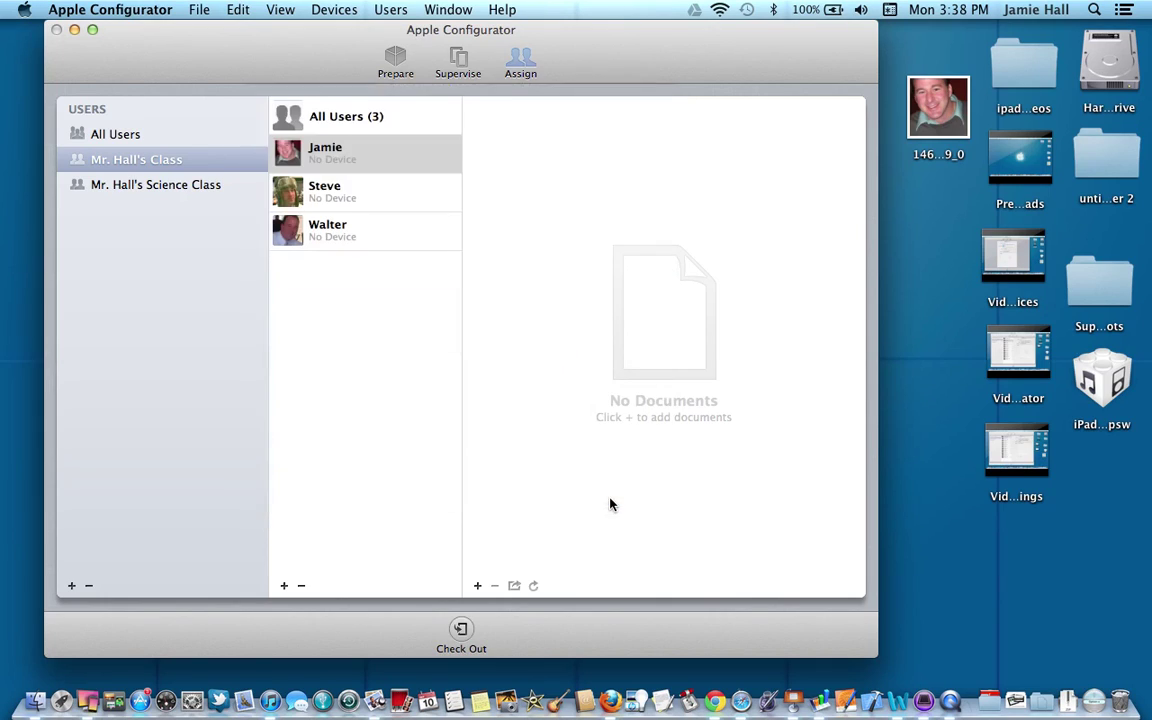
- Check out i123-C1-9 to Steve and i123-C1-2 to Walter, then switch to Reflection
{"action": "left_click", "coordinate": [328, 205]}
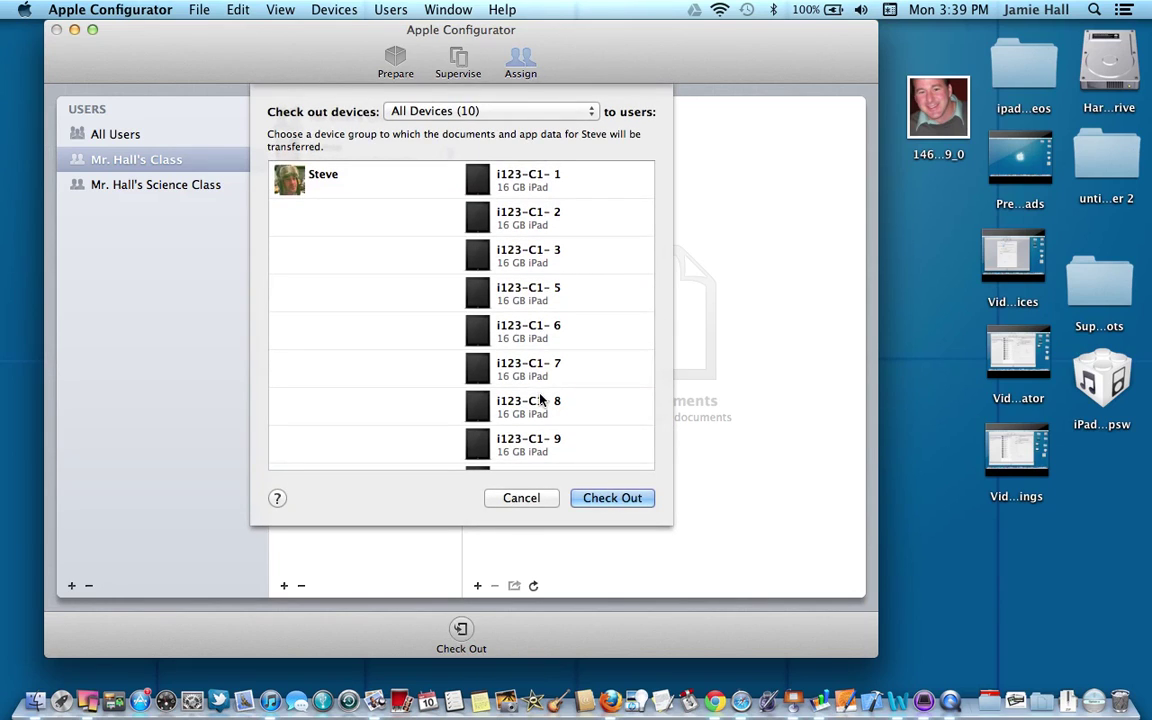
{"action": "left_click_drag", "start_coordinate": [540, 428], "coordinate": [532, 182]}
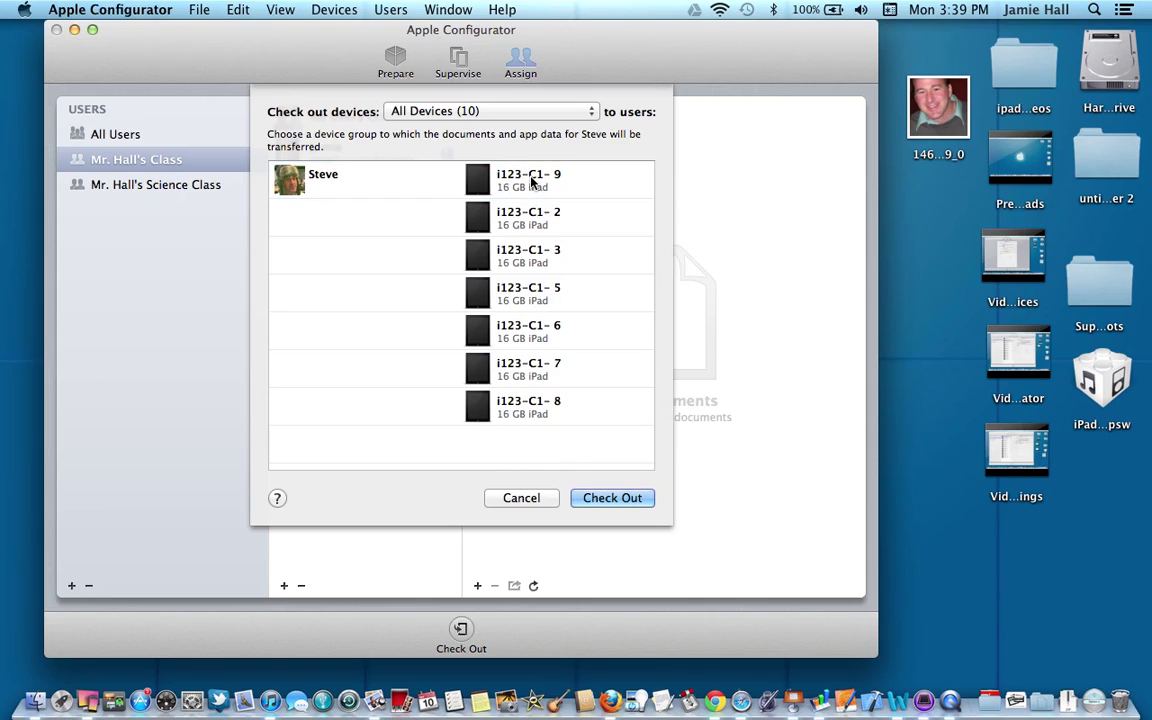
{"action": "left_click", "coordinate": [604, 499]}
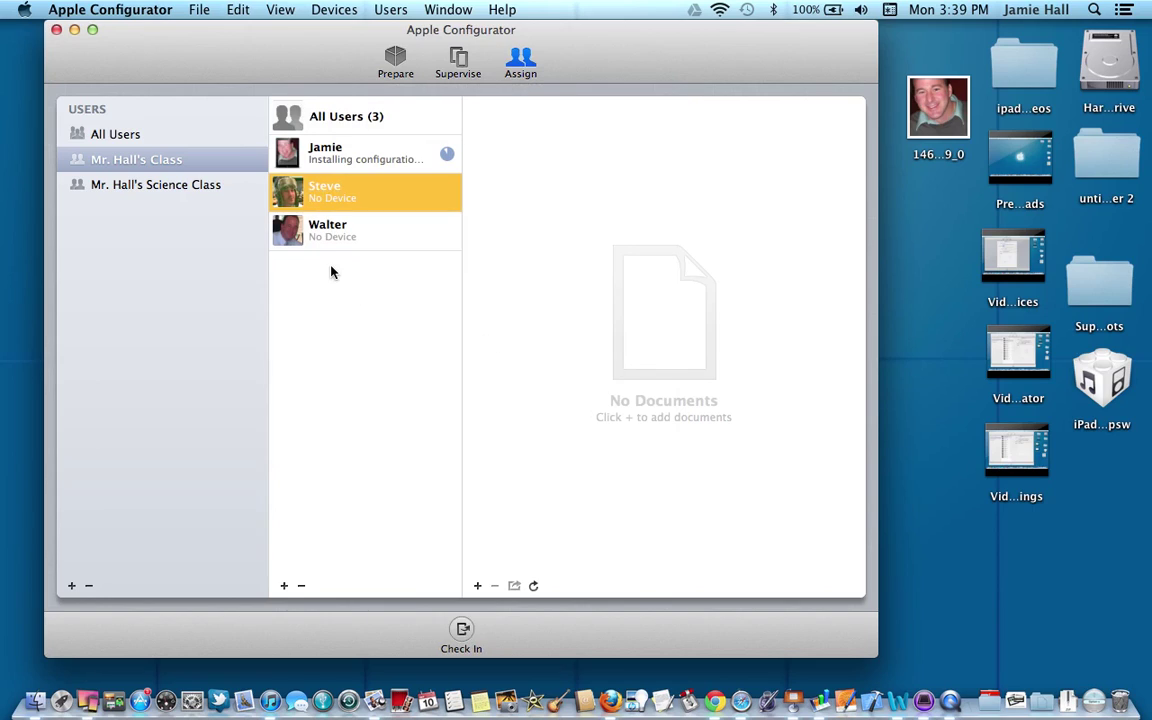
{"action": "left_click", "coordinate": [313, 240]}
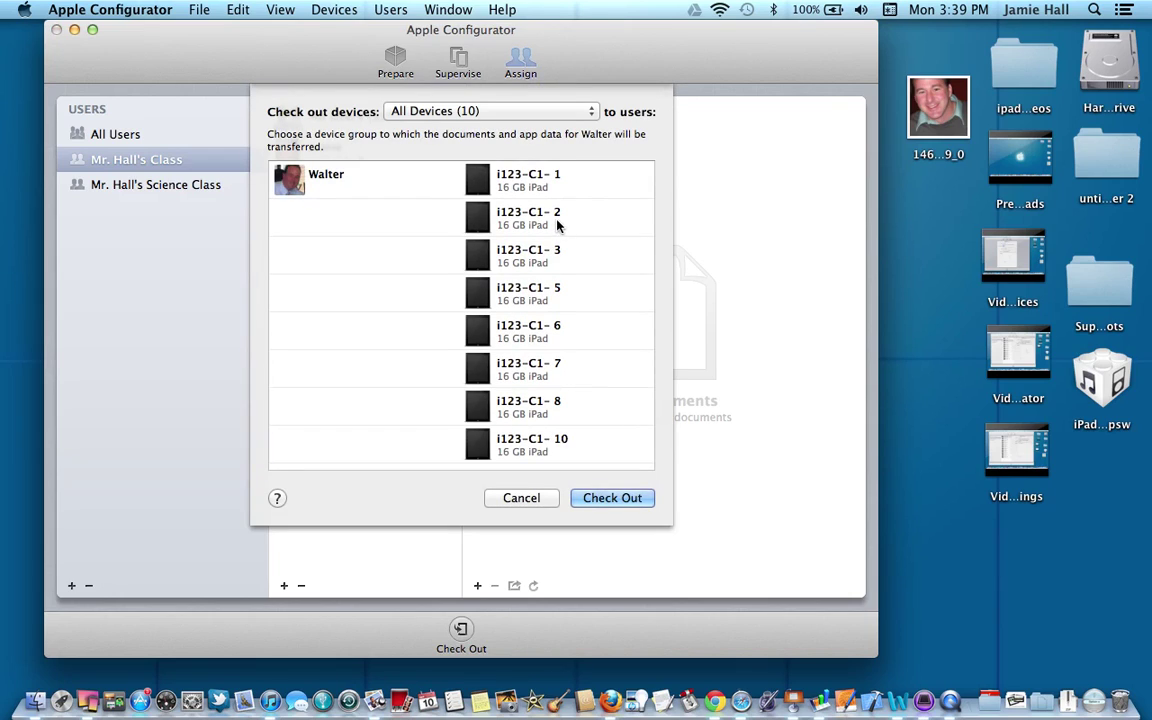
{"action": "left_click_drag", "start_coordinate": [557, 226], "coordinate": [553, 187]}
{"action": "left_click", "coordinate": [611, 498]}
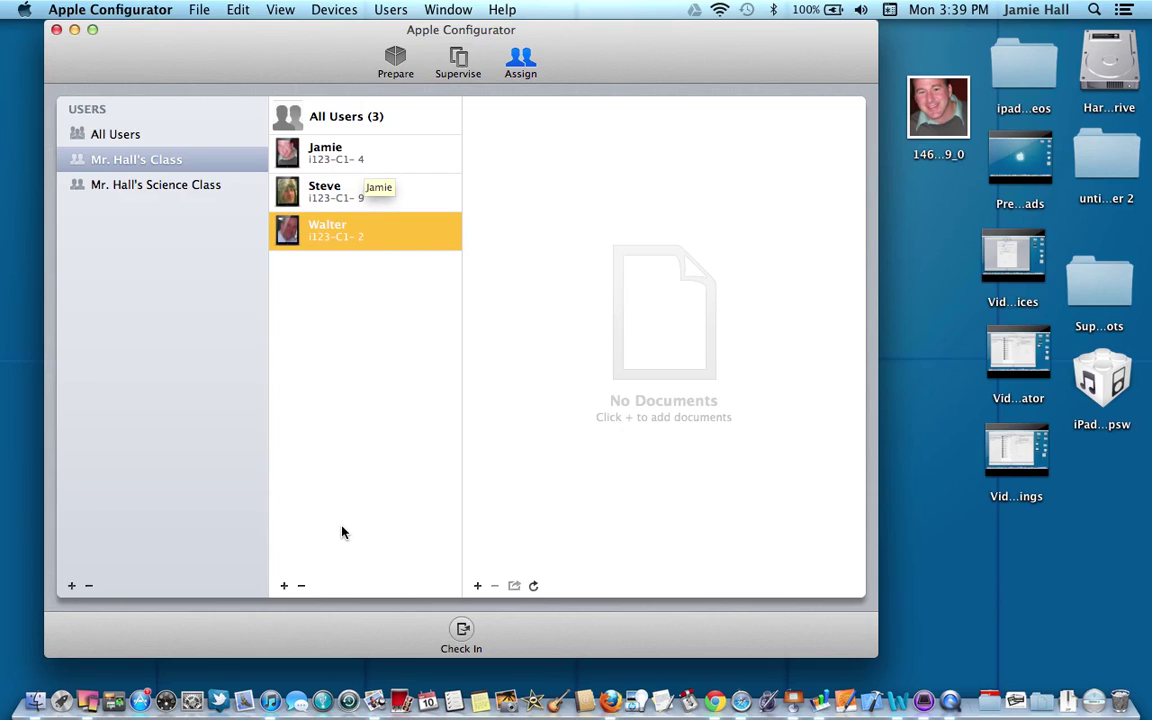
{"action": "left_click", "coordinate": [90, 703]}
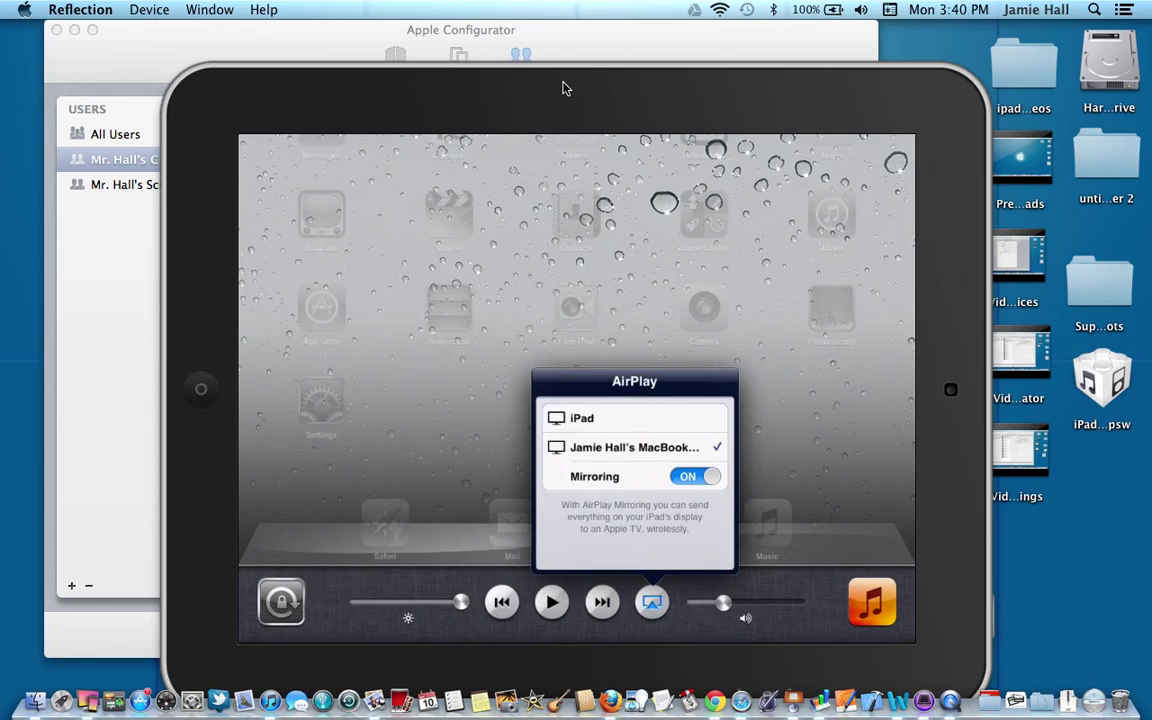
- Move the mirrored iPad window up slightly, then quit Reflection
{"action": "left_click_drag", "start_coordinate": [566, 90], "coordinate": [566, 56]}
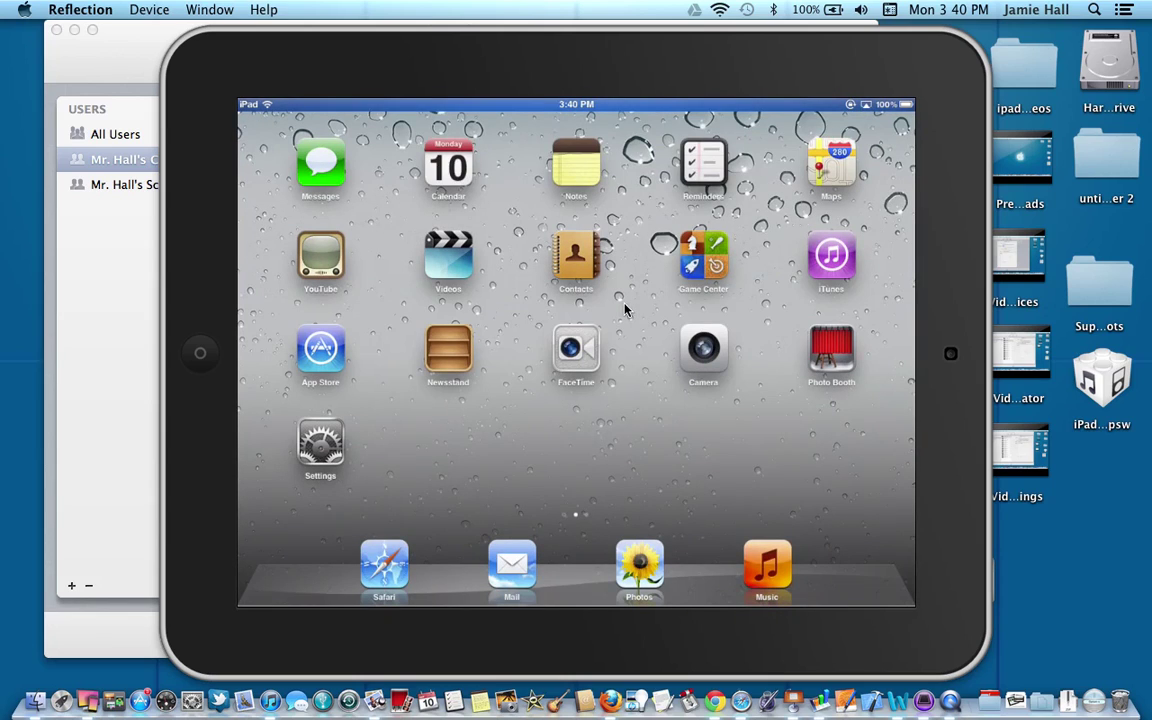
{"action": "left_click", "coordinate": [86, 12]}
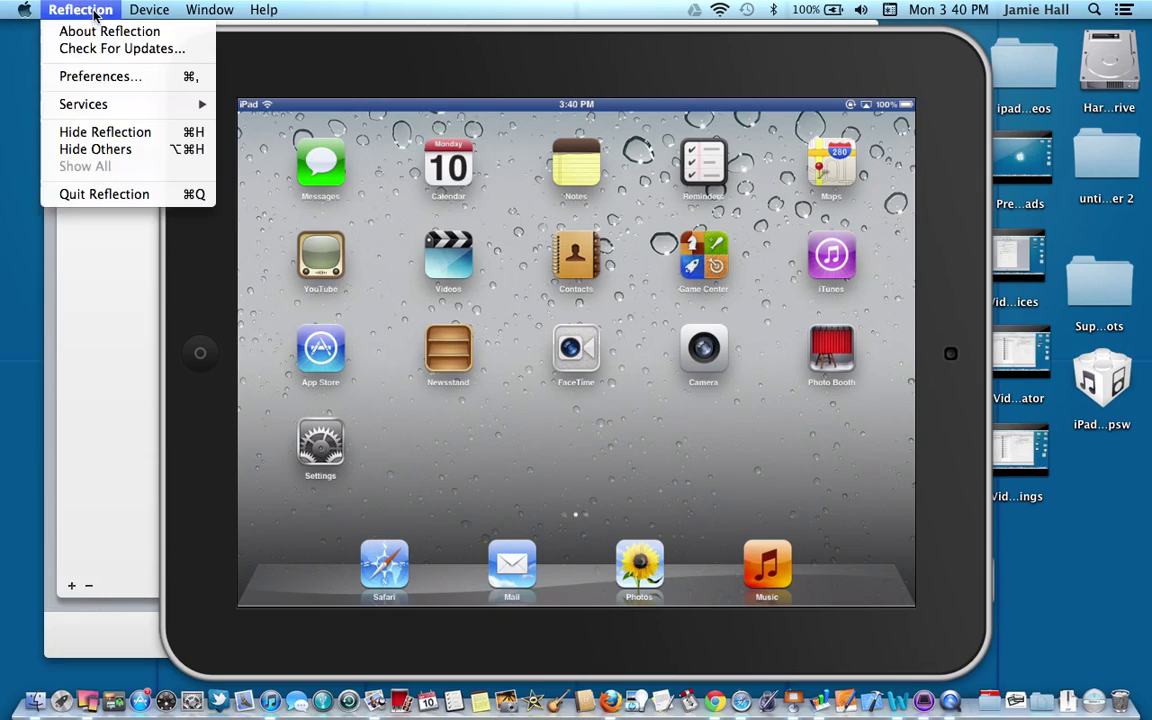
{"action": "left_click", "coordinate": [101, 195]}
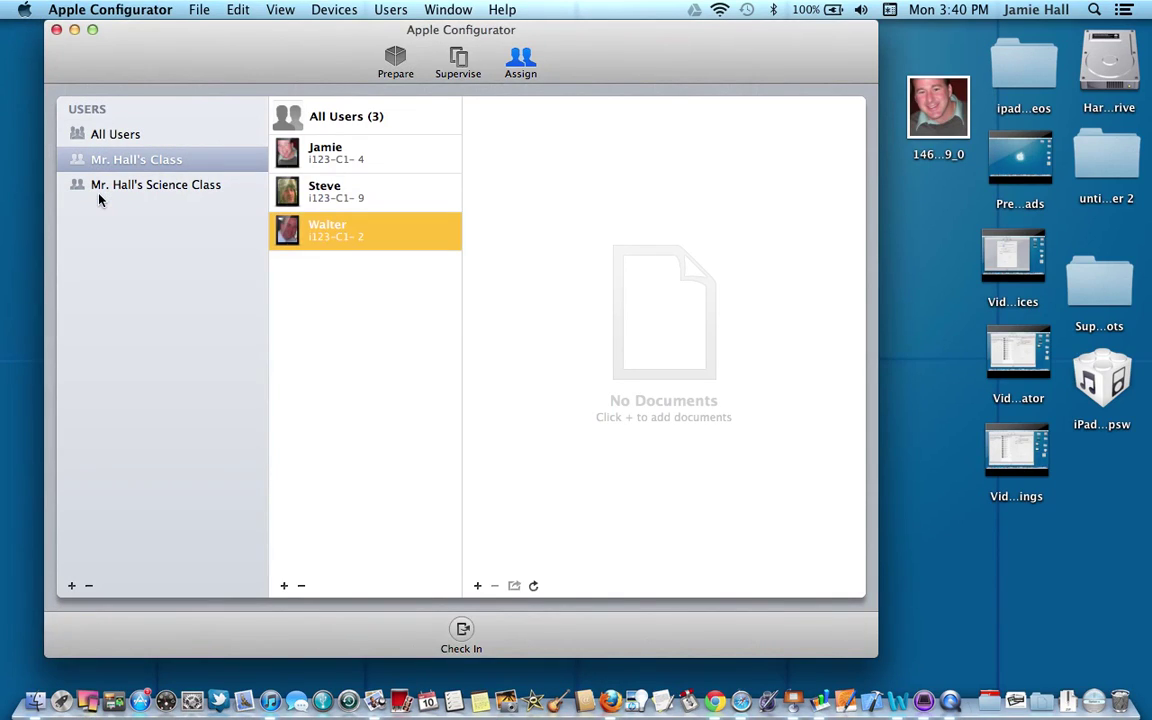
- Check in the iPads of Jamie, Steve and Walter, then show All Users
{"action": "left_click", "coordinate": [319, 168]}
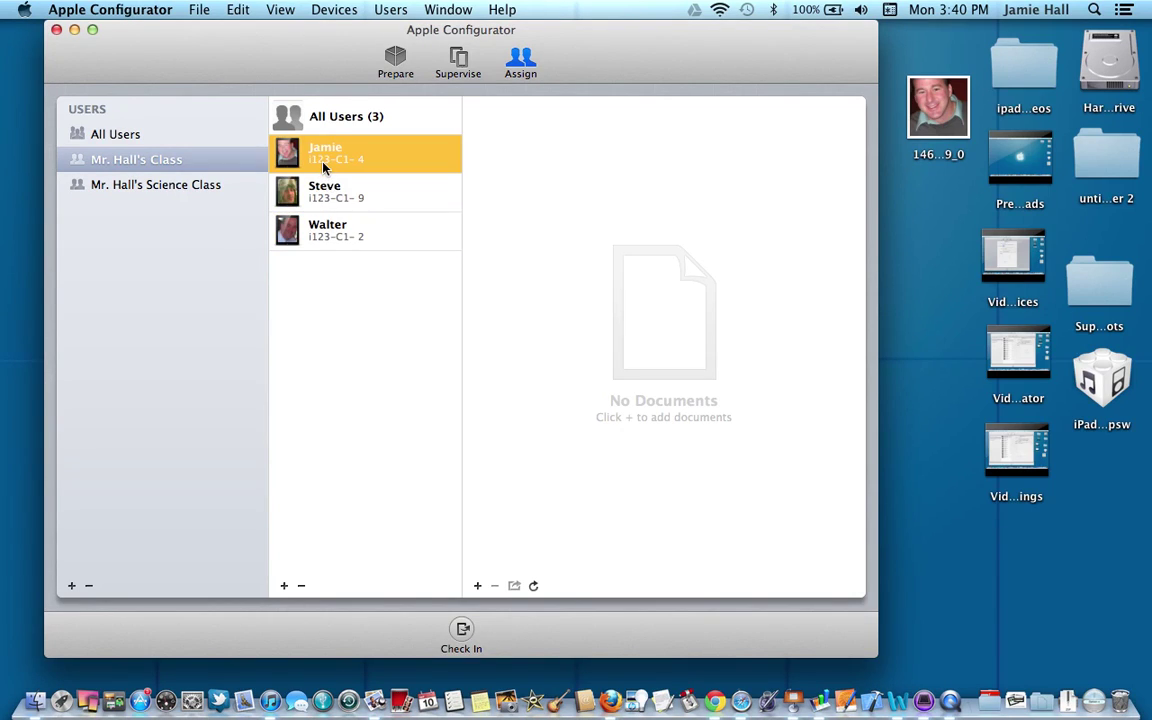
{"action": "left_click", "coordinate": [461, 630]}
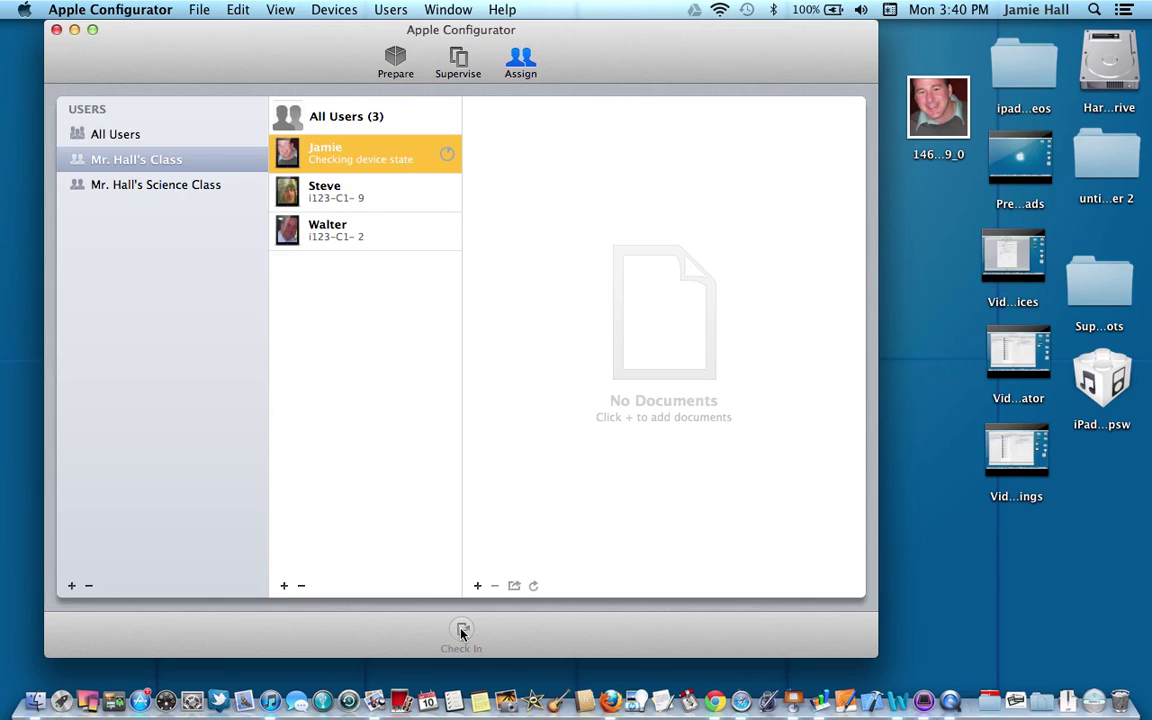
{"action": "left_click", "coordinate": [350, 196]}
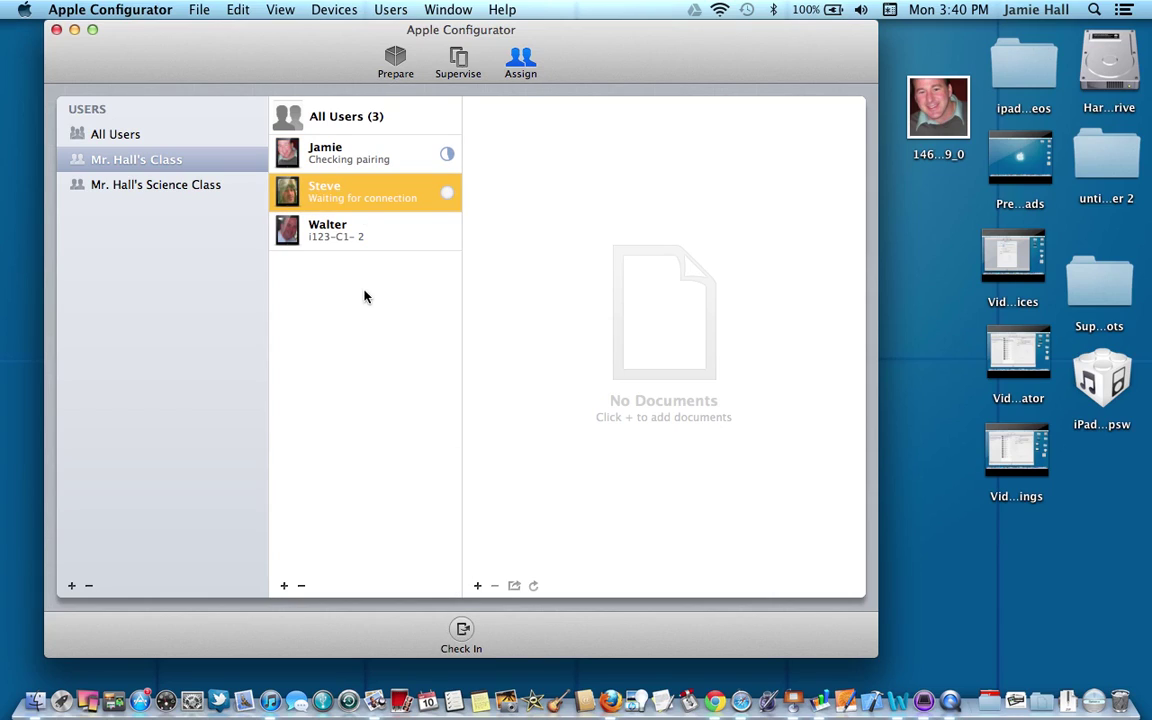
{"action": "left_click", "coordinate": [324, 234]}
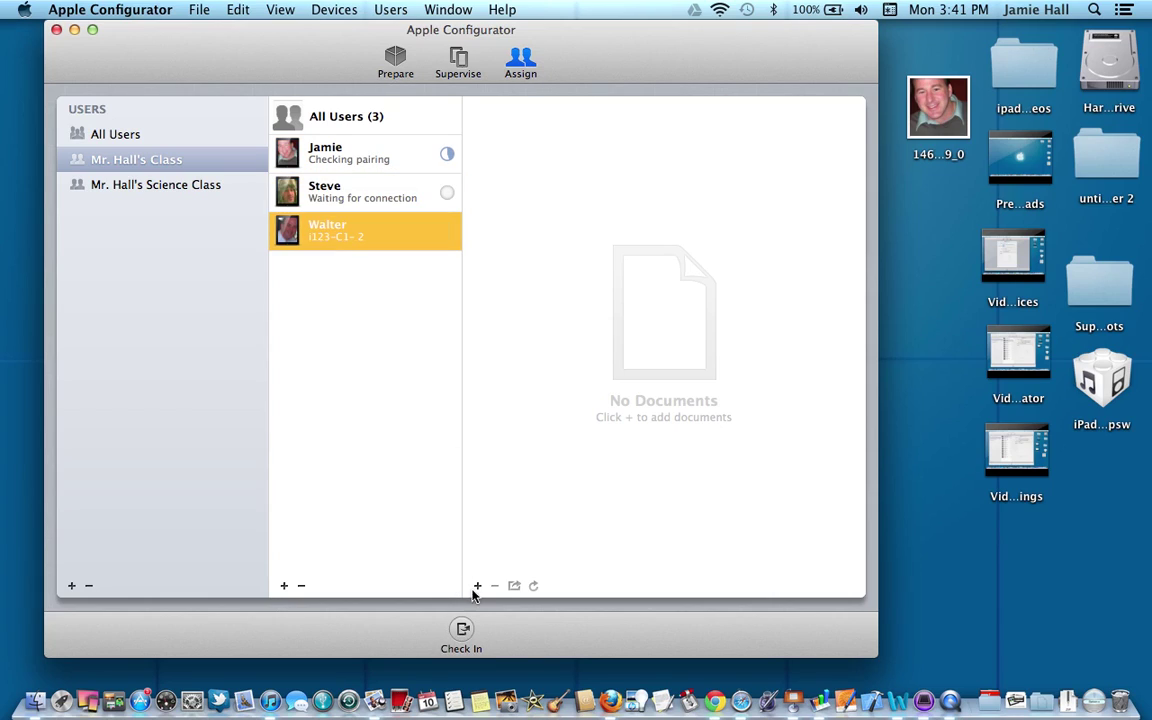
{"action": "left_click", "coordinate": [463, 631]}
{"action": "left_click", "coordinate": [350, 124]}
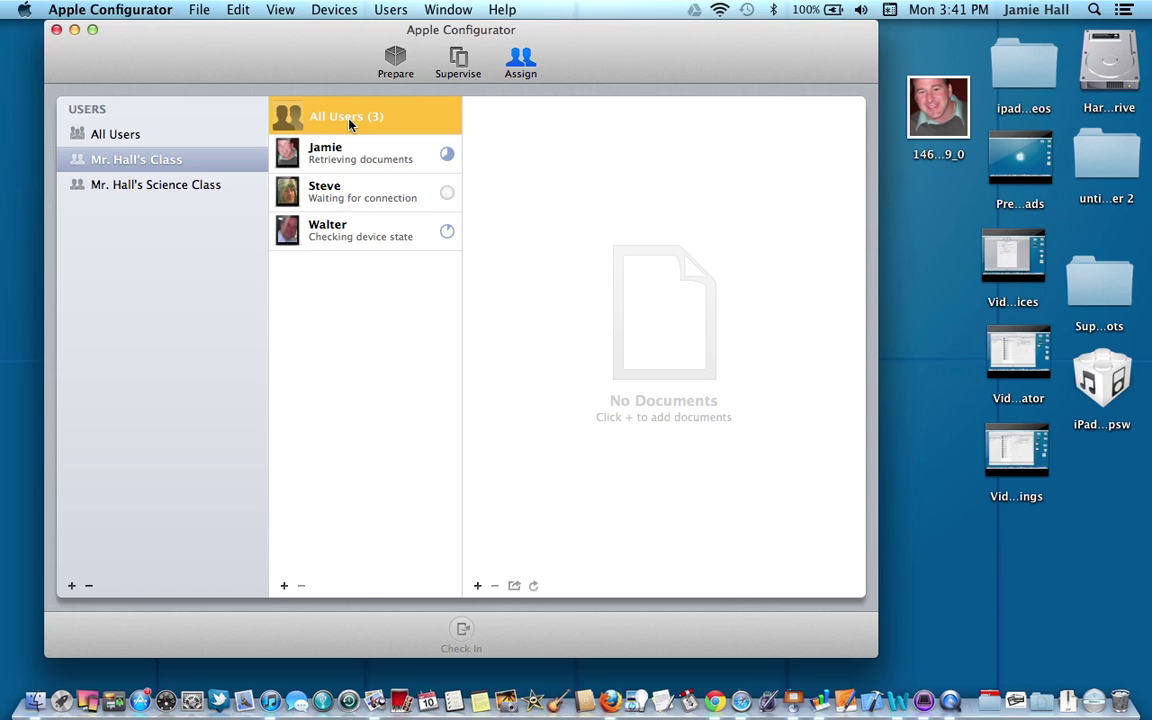